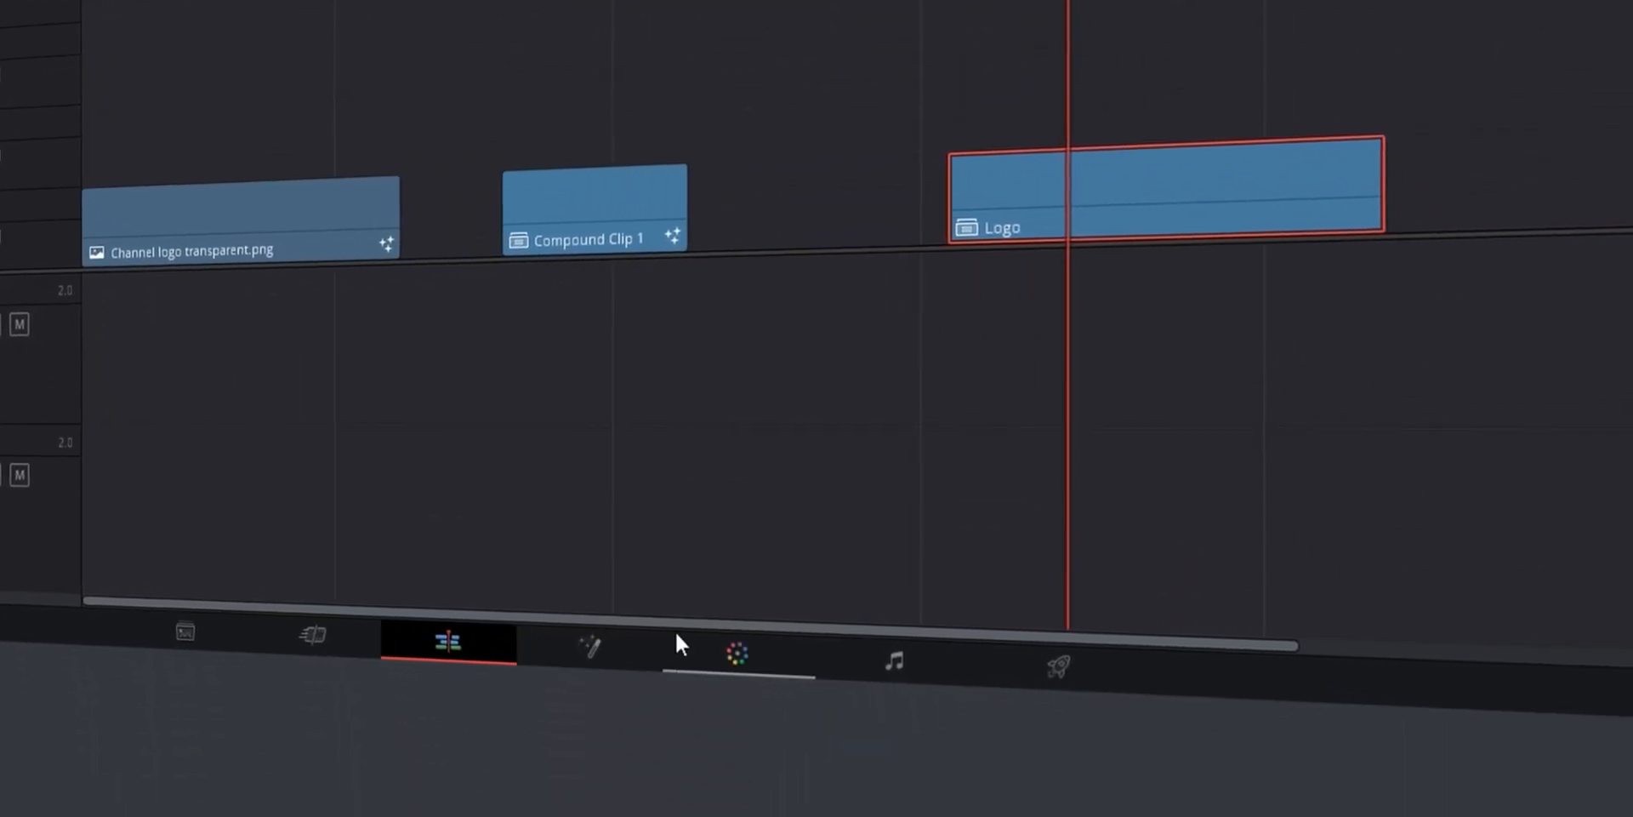
Open the selected Logo clip on the Fusion page
left_click(587, 645)
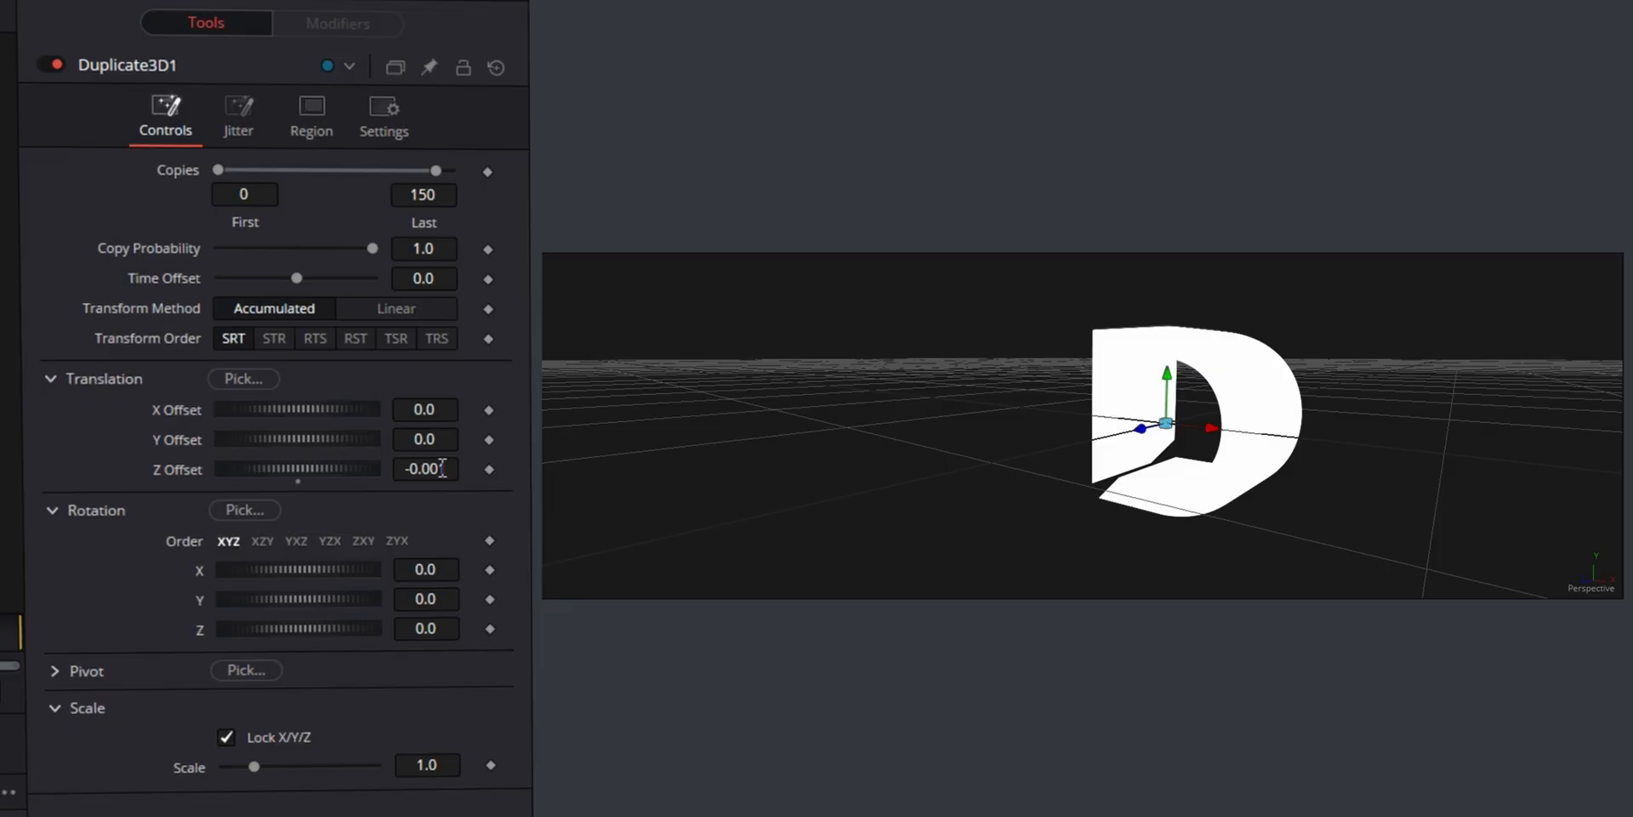
Reduce the Z Offset of Duplicate3D1 by one decimal place and connect Renderer3D1 to MediaOut1
type("0")
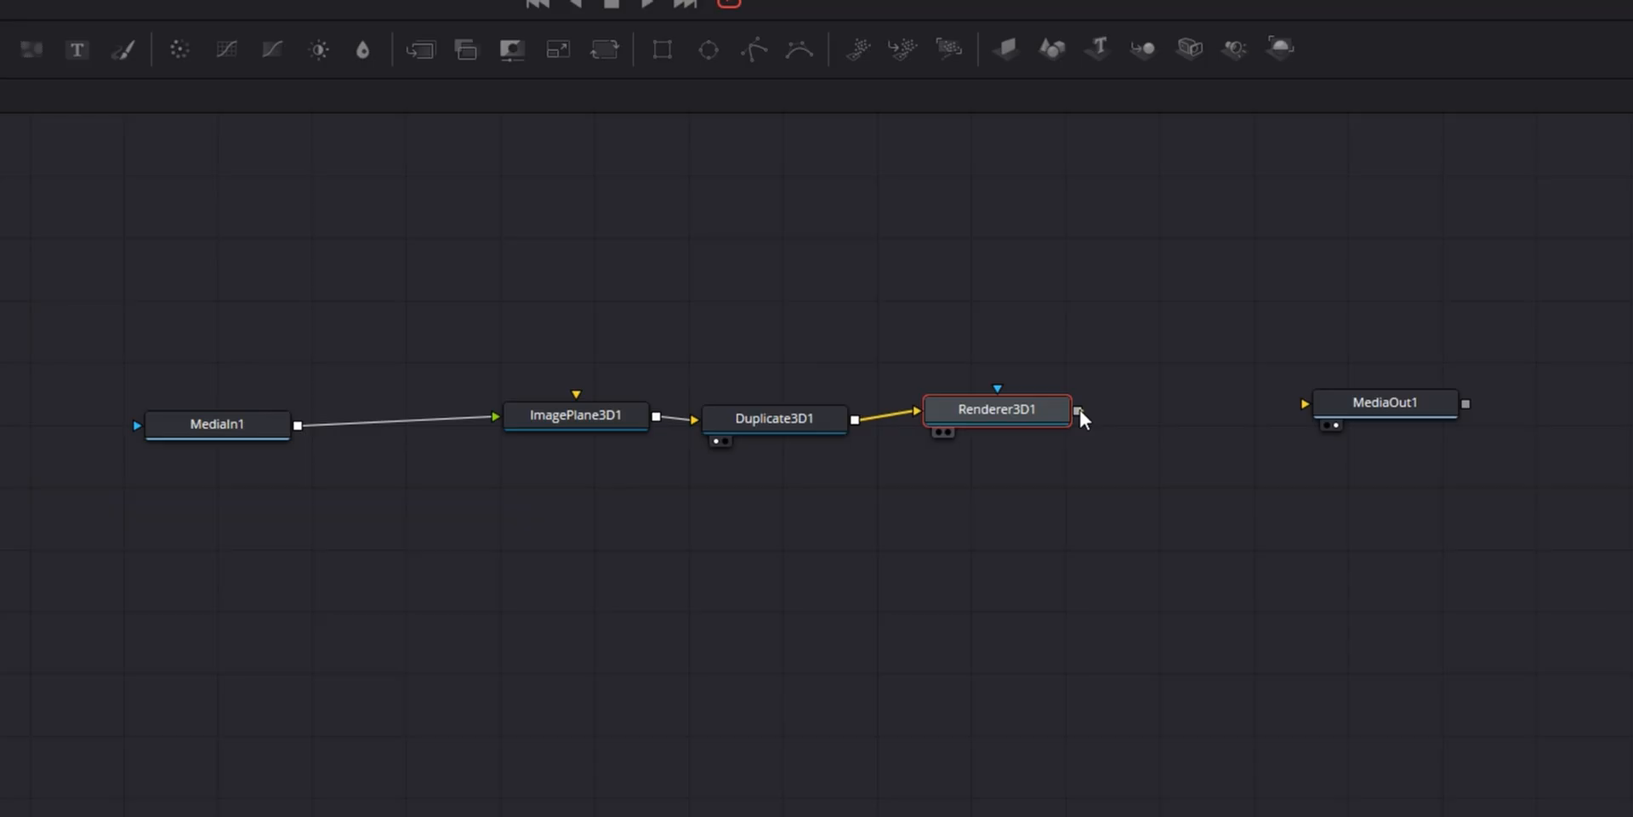
left_click_drag(1111, 431, 1371, 410)
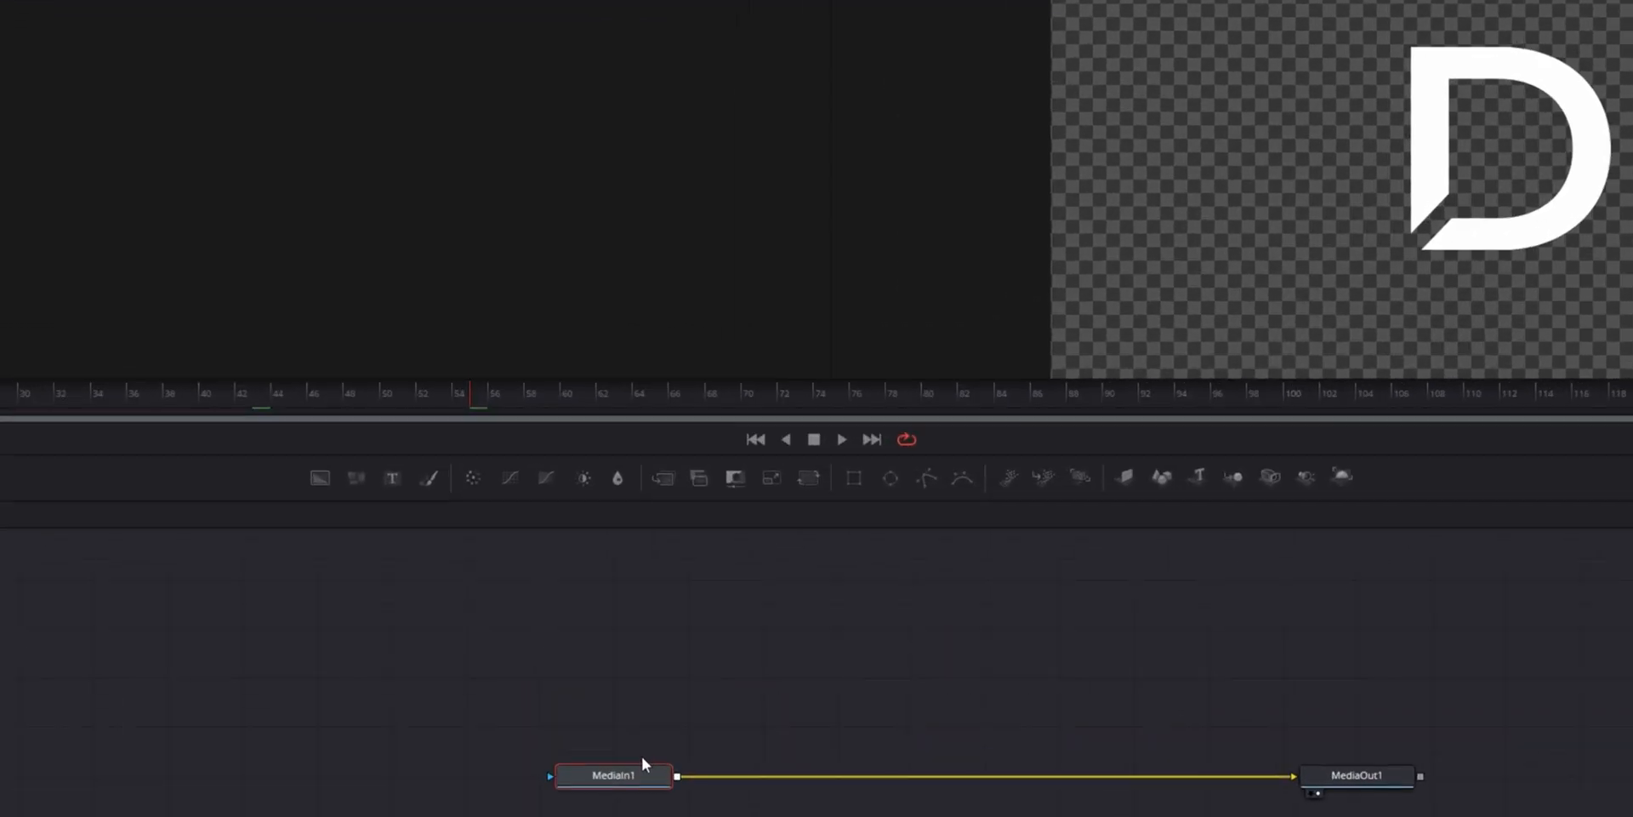
Add an Image Plane 3D node fed by MediaIn1, place it off the main line and disconnect MediaIn1 from MediaOut1
key("shift+space")
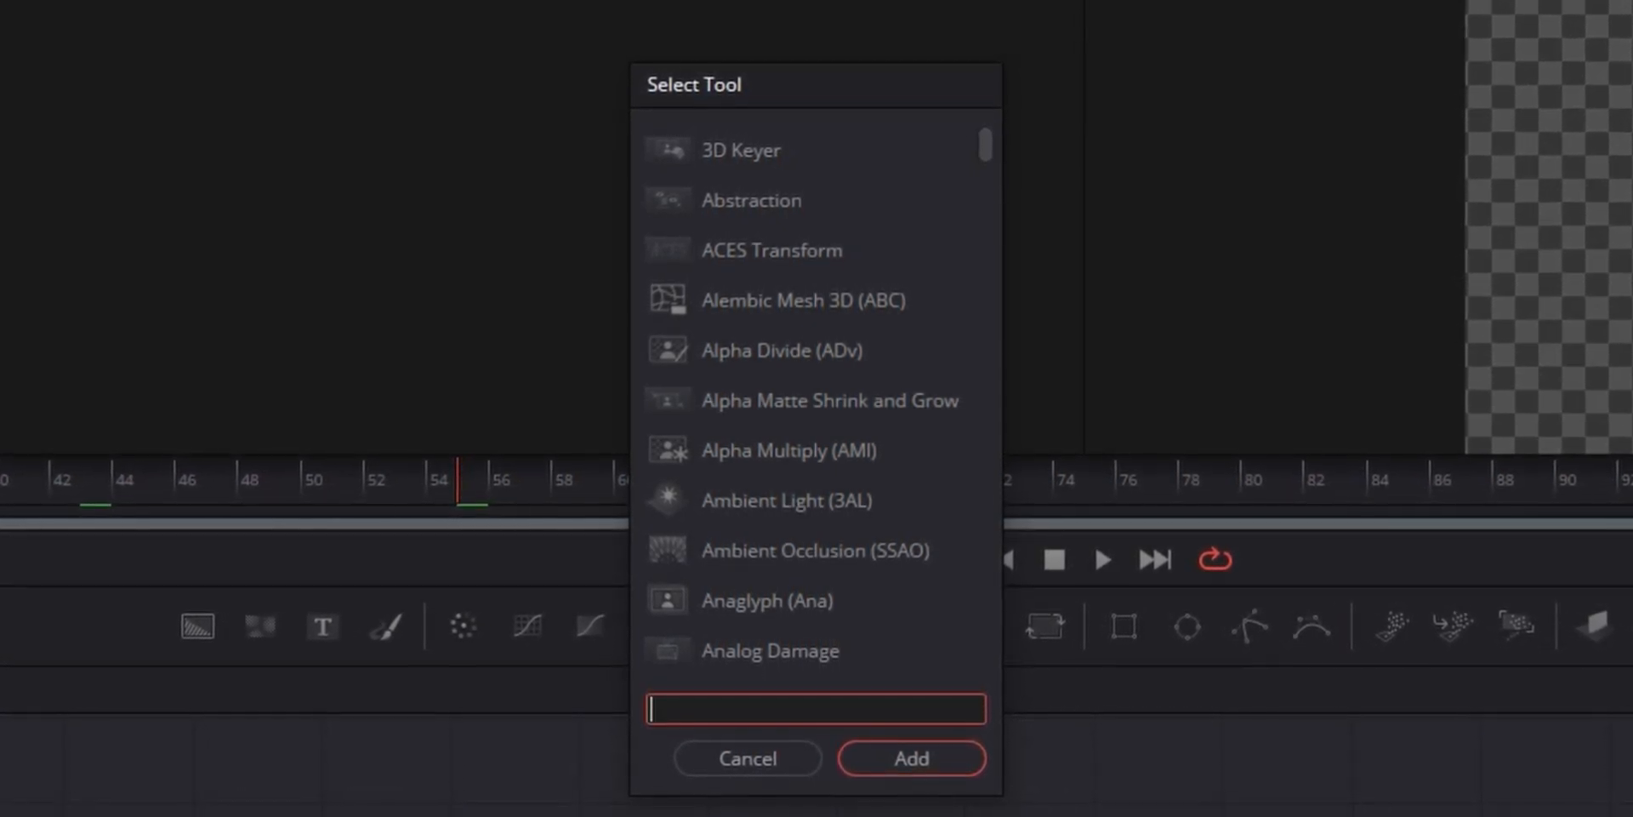
type("Image")
key("Return")
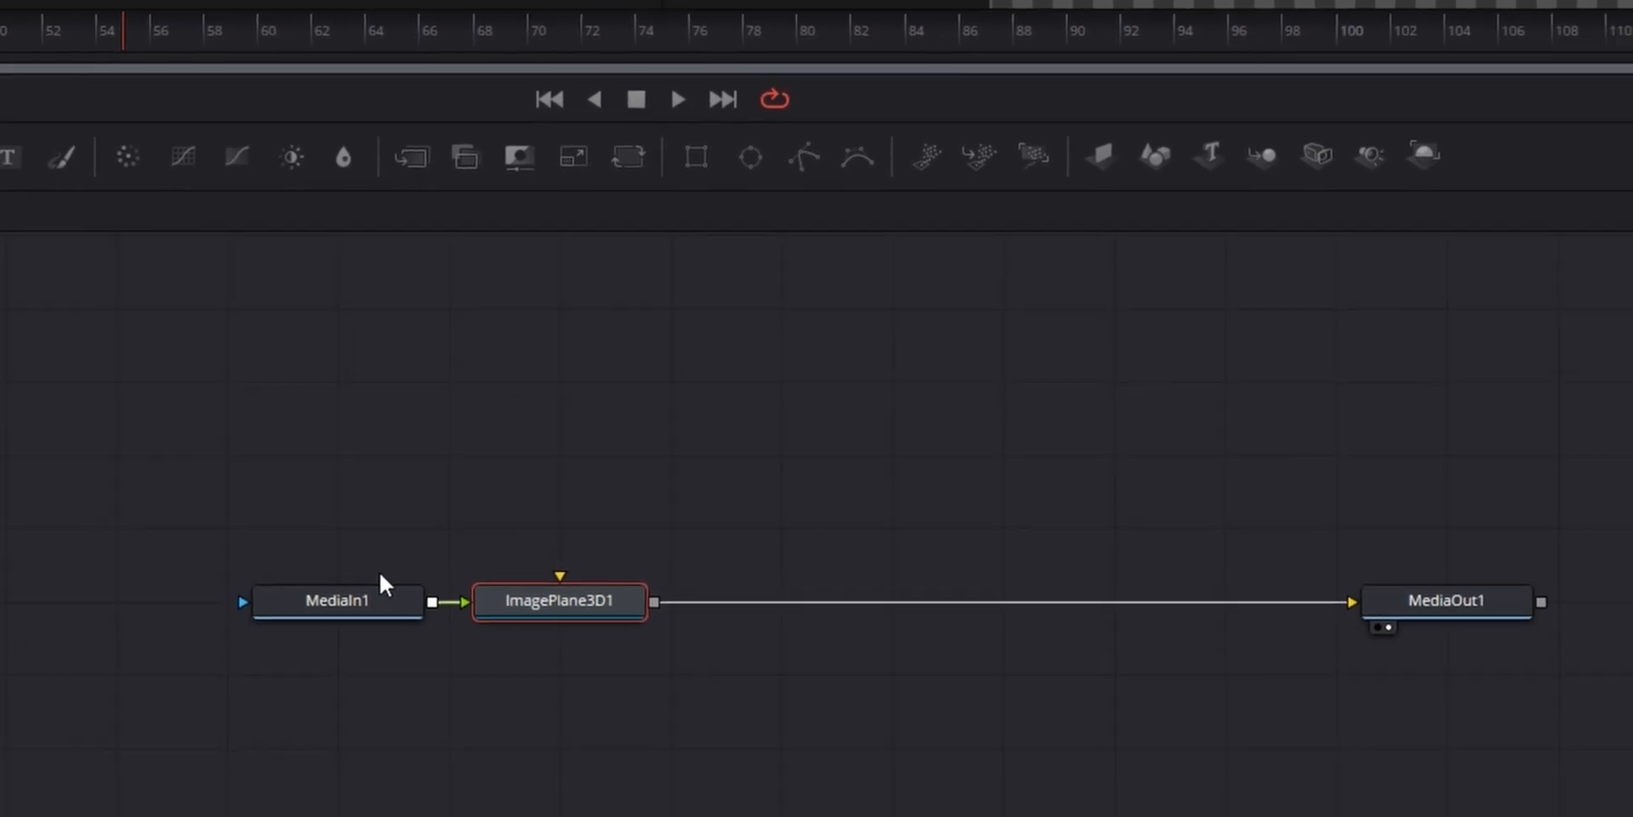
left_click_drag(581, 606, 617, 463)
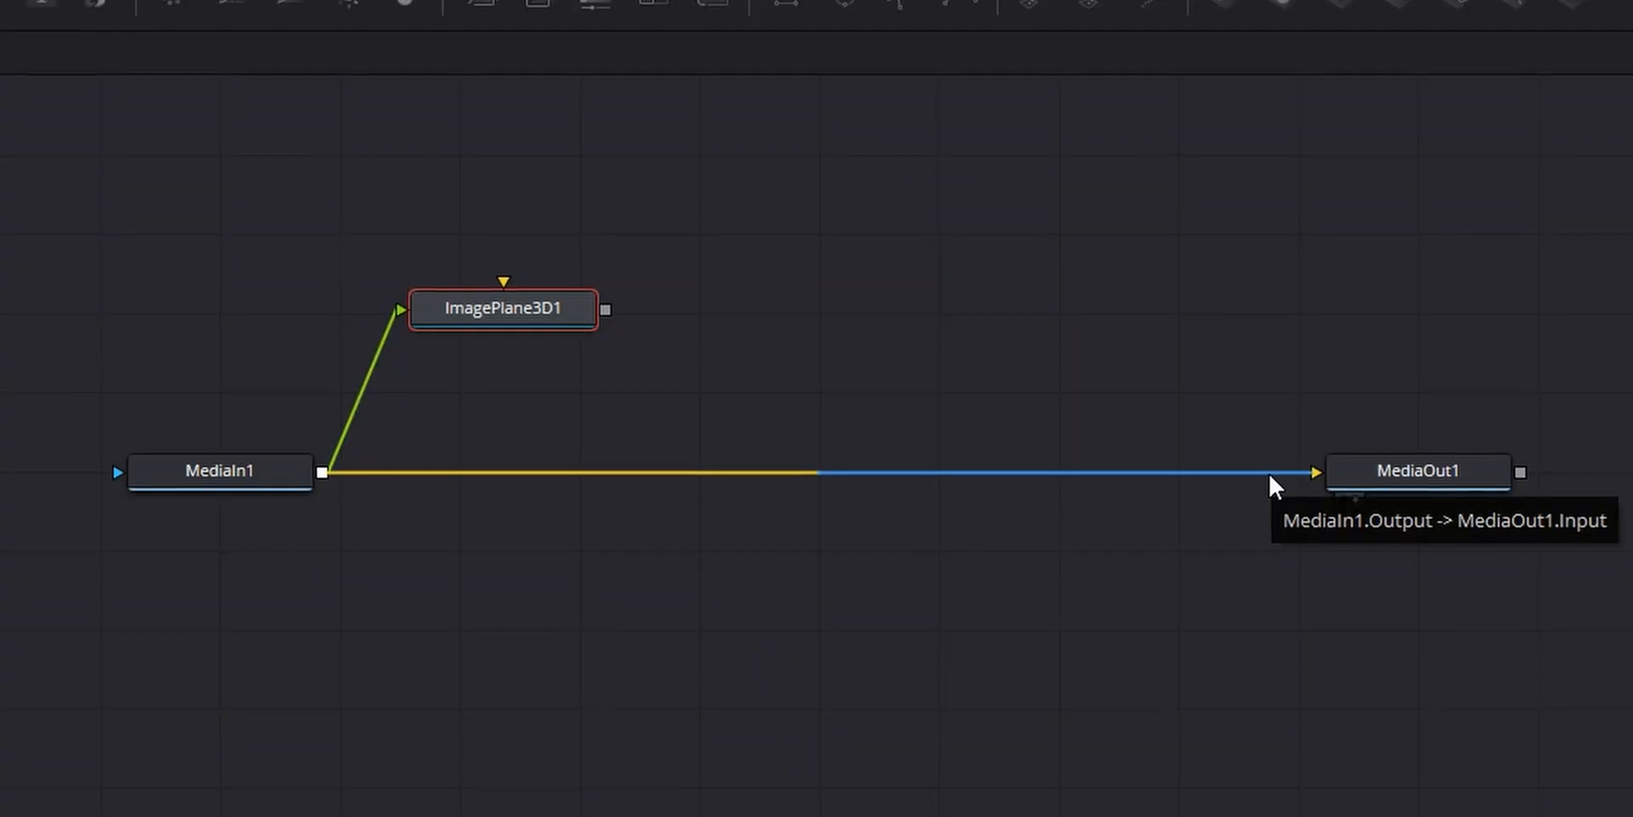
left_click_drag(1271, 487, 467, 513)
left_click_drag(731, 420, 686, 470)
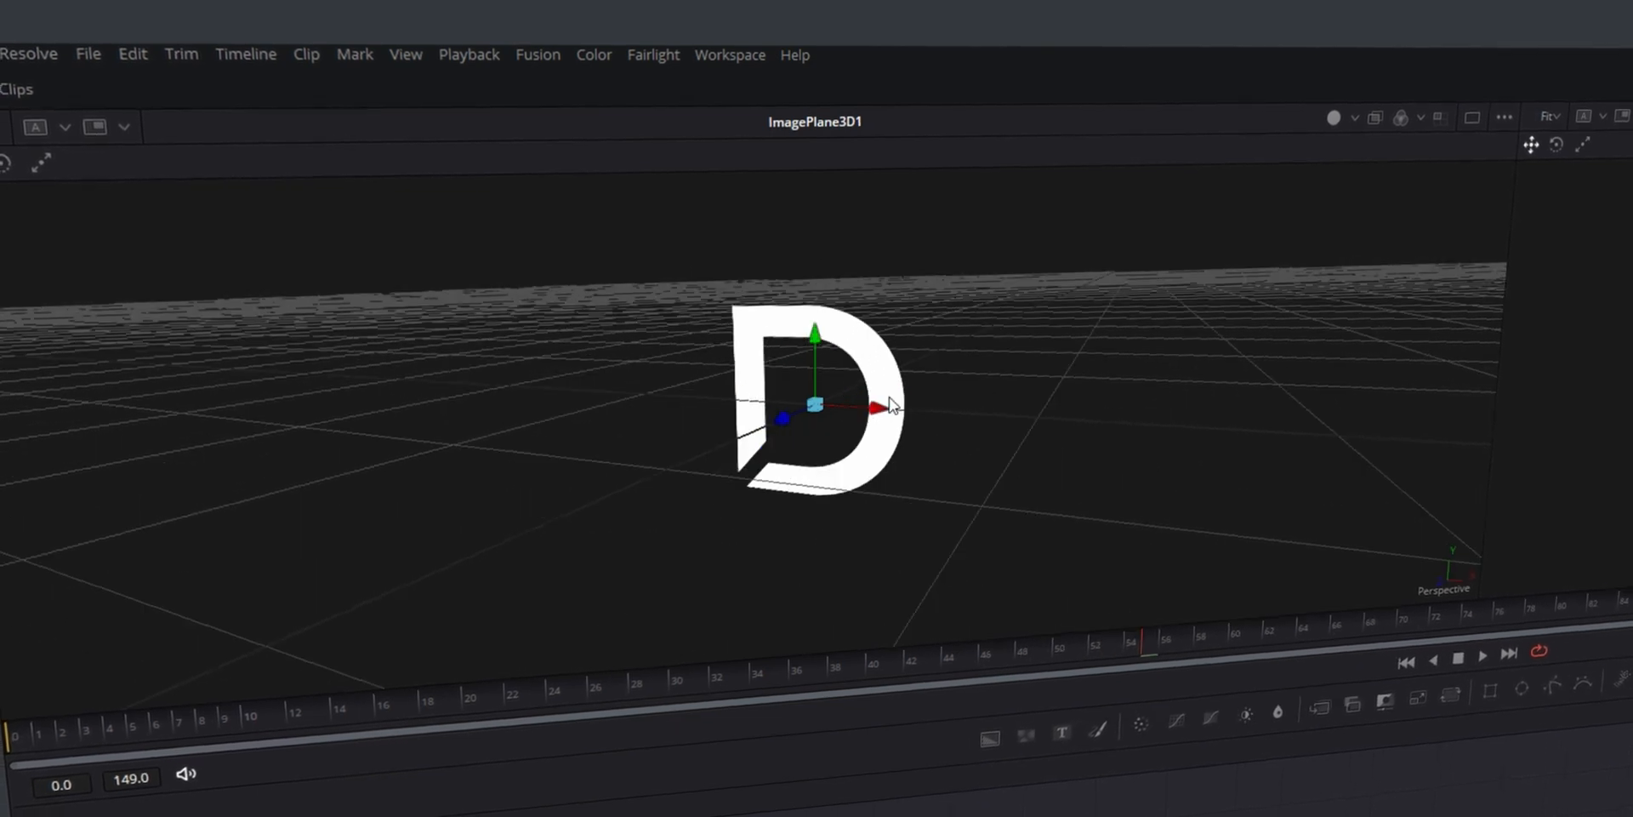
Add a Duplicate 3D node after ImagePlane3D1
scroll(912, 375, "down", 3)
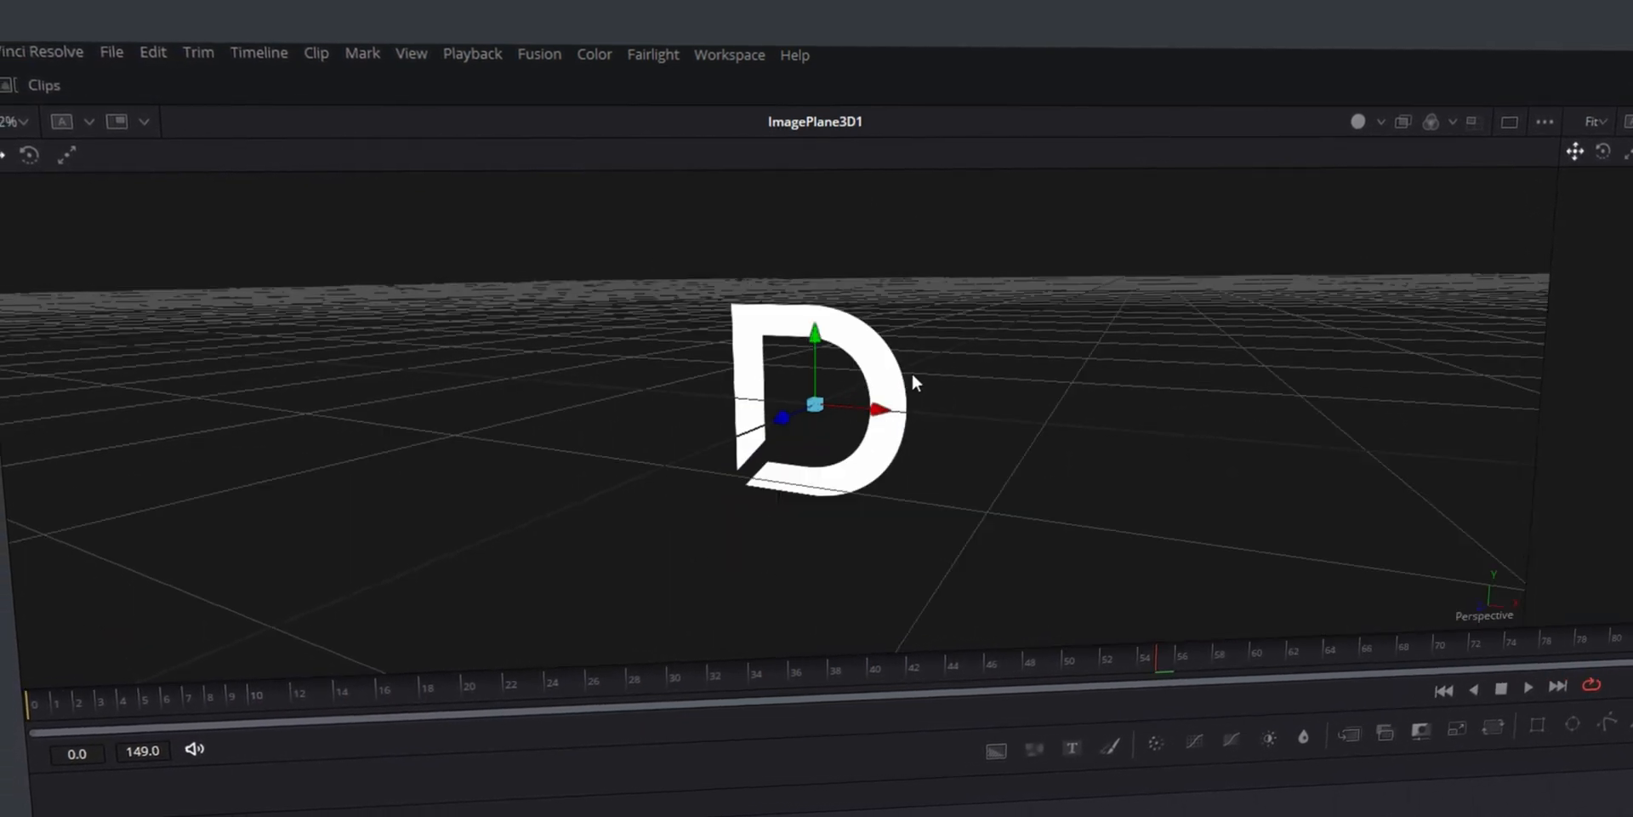
left_click_drag(912, 371, 697, 364)
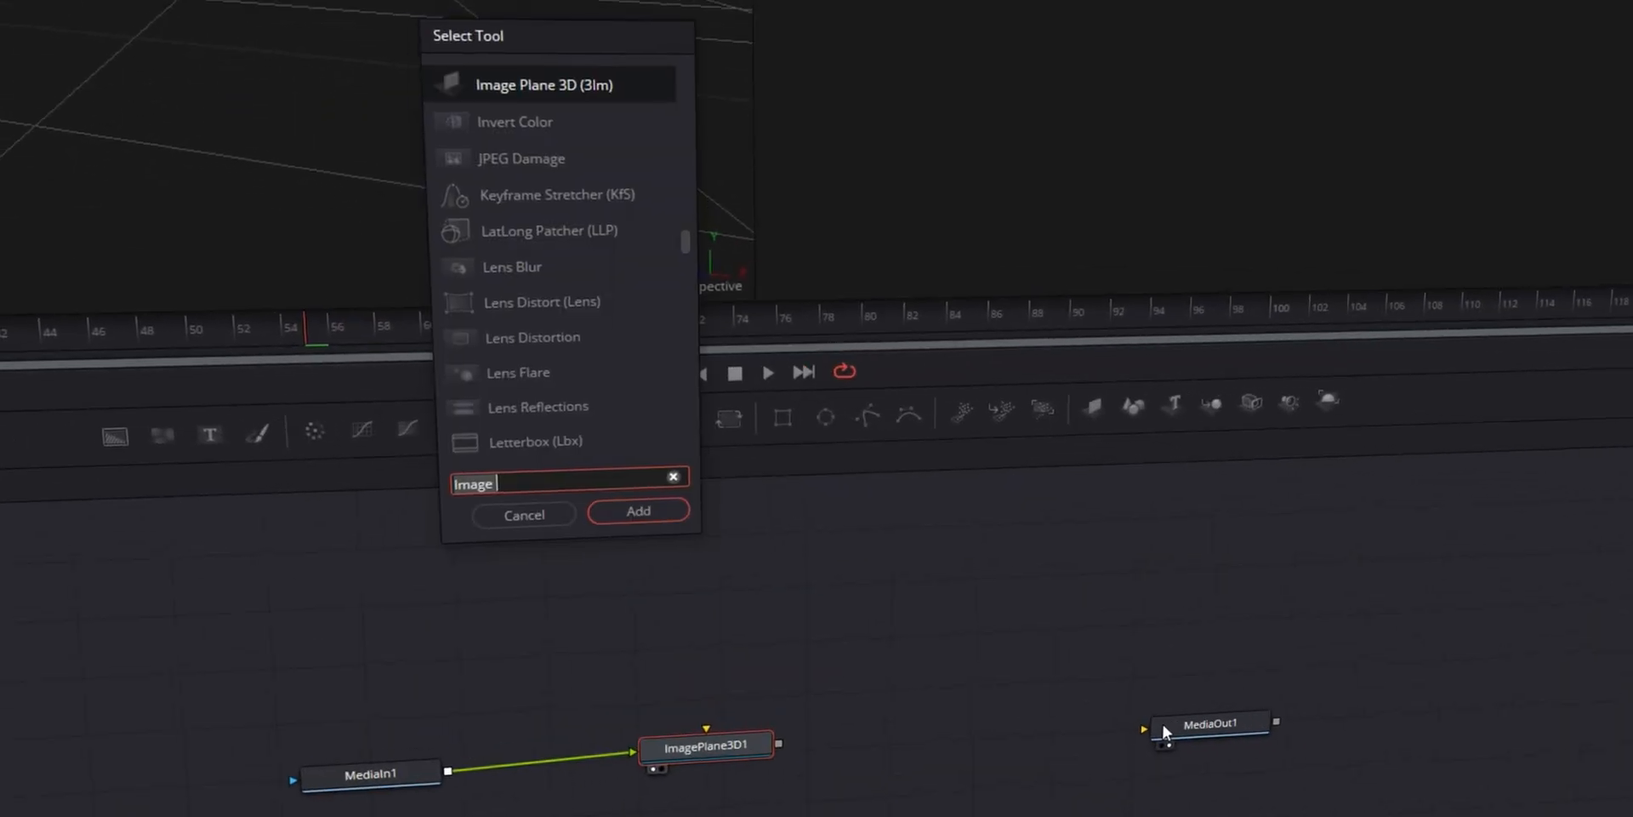
type("dup")
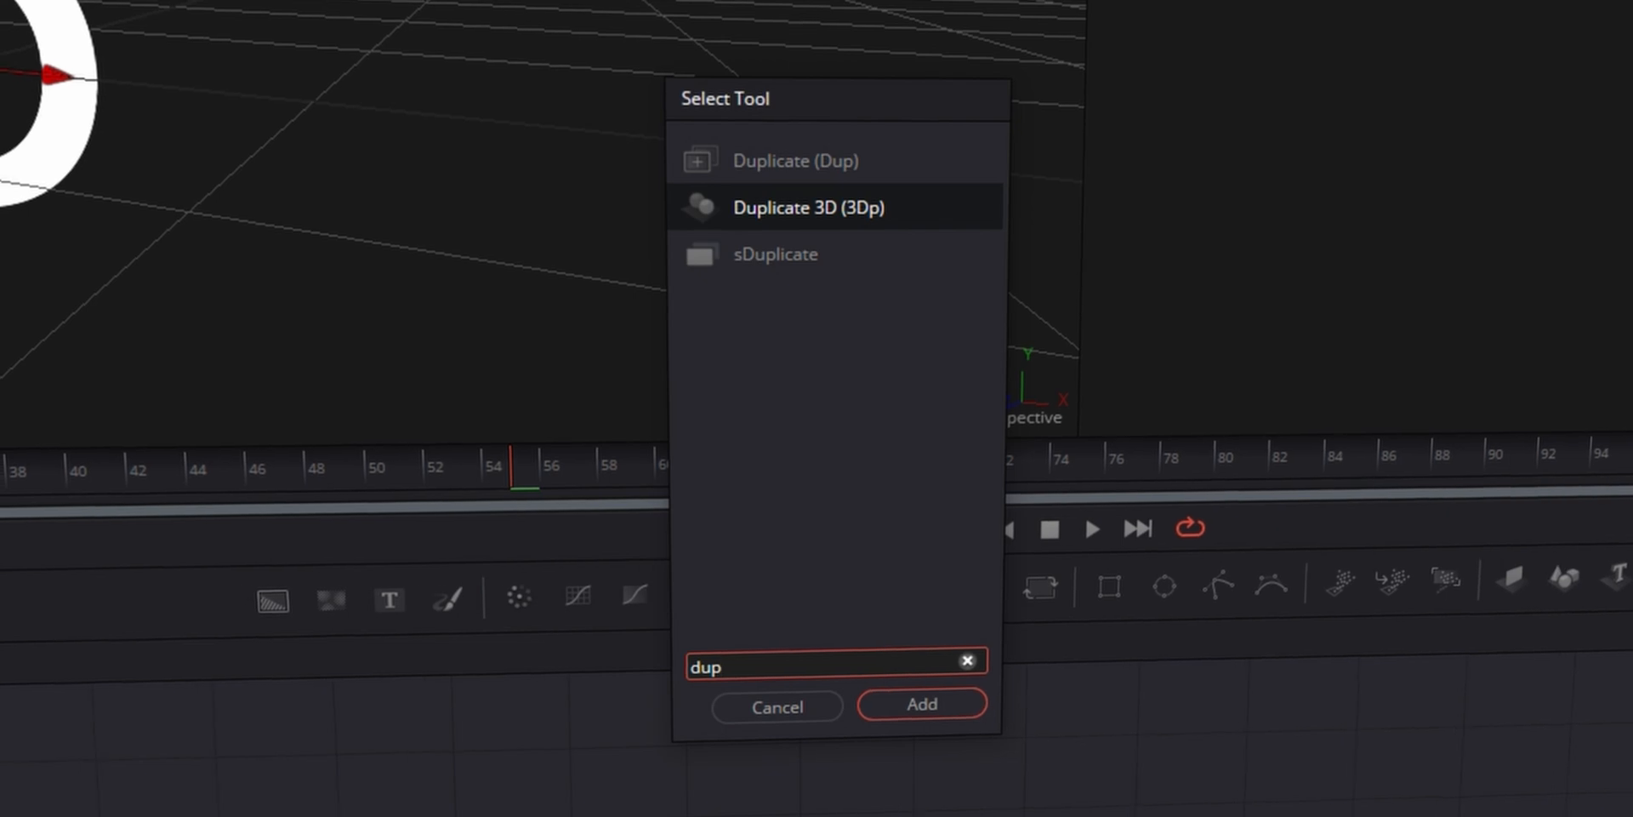
key("Return")
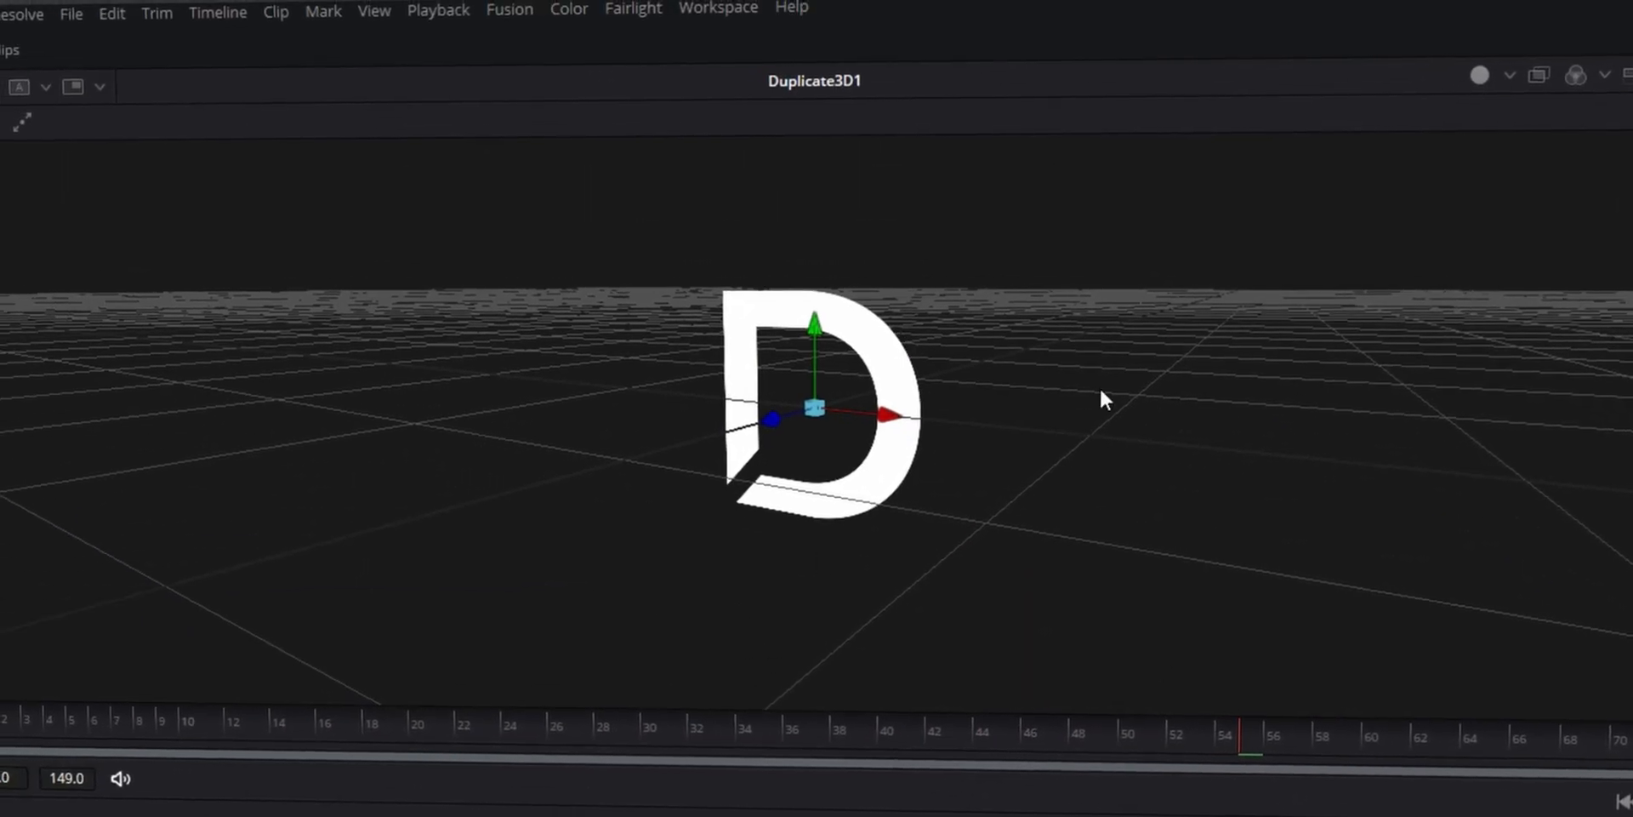
Set the last copy of Duplicate3D1 to 150
scroll(1162, 662, "up", 3)
scroll(791, 533, "down", 2)
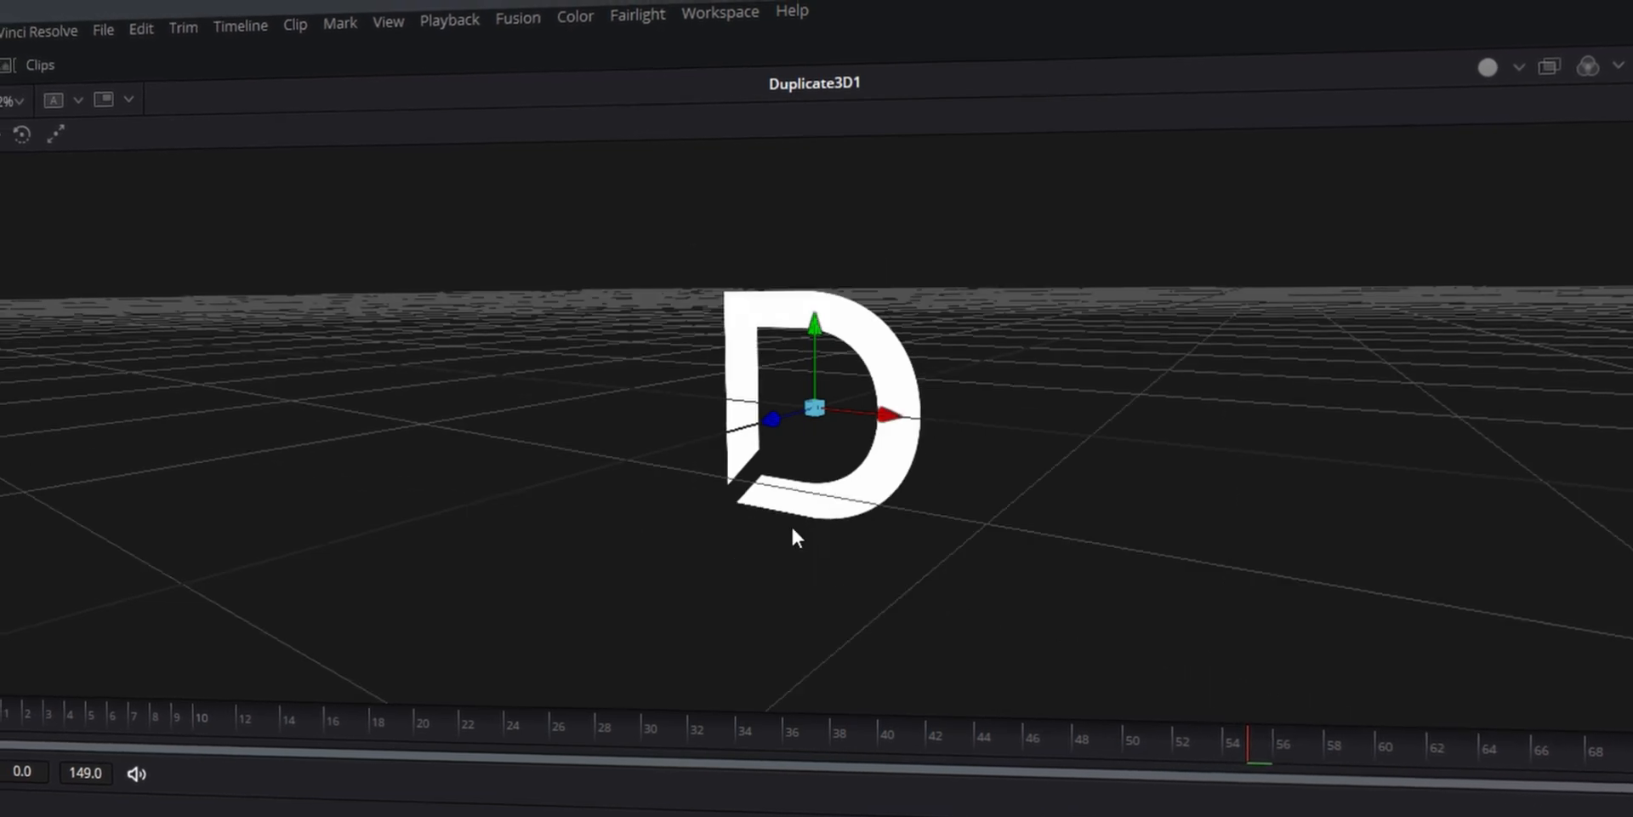
left_click_drag(1094, 413, 967, 450)
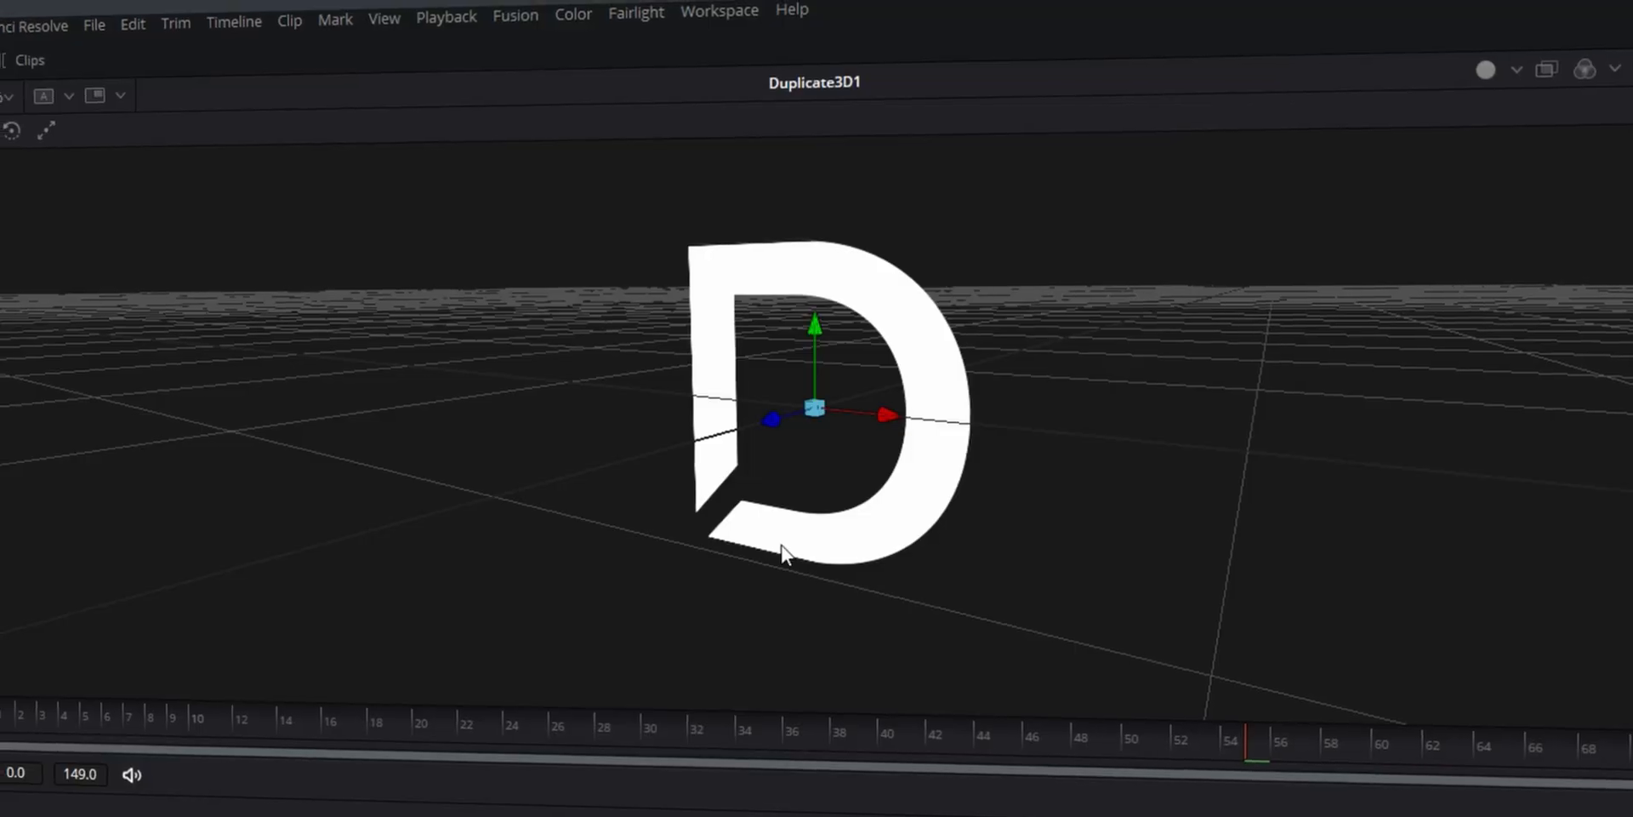
scroll(791, 526, "down", 2)
left_click_drag(1097, 408, 967, 449)
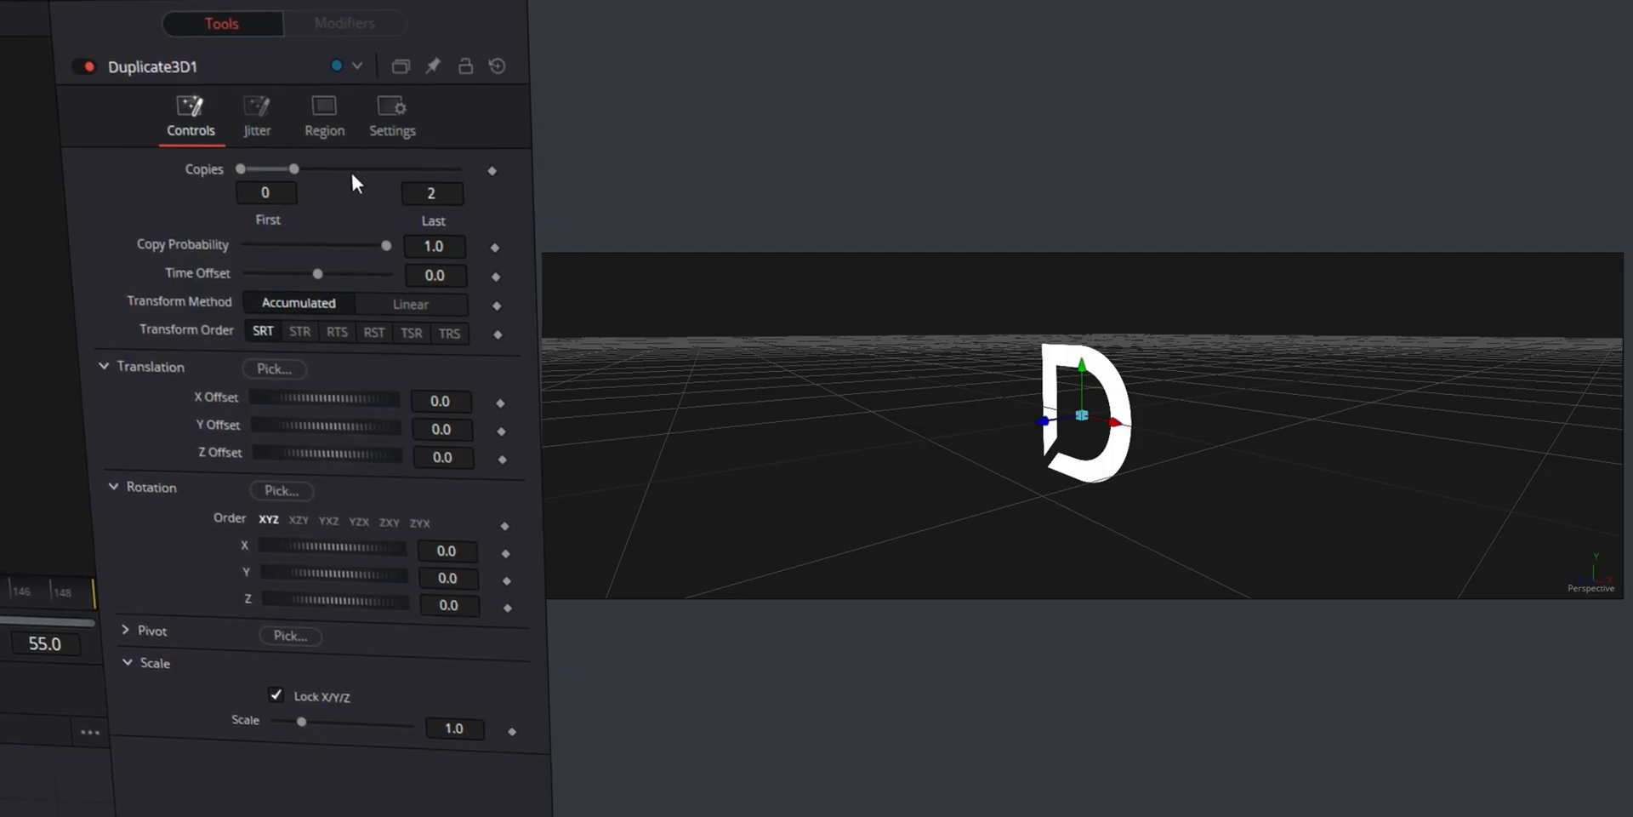
left_click_drag(294, 169, 456, 170)
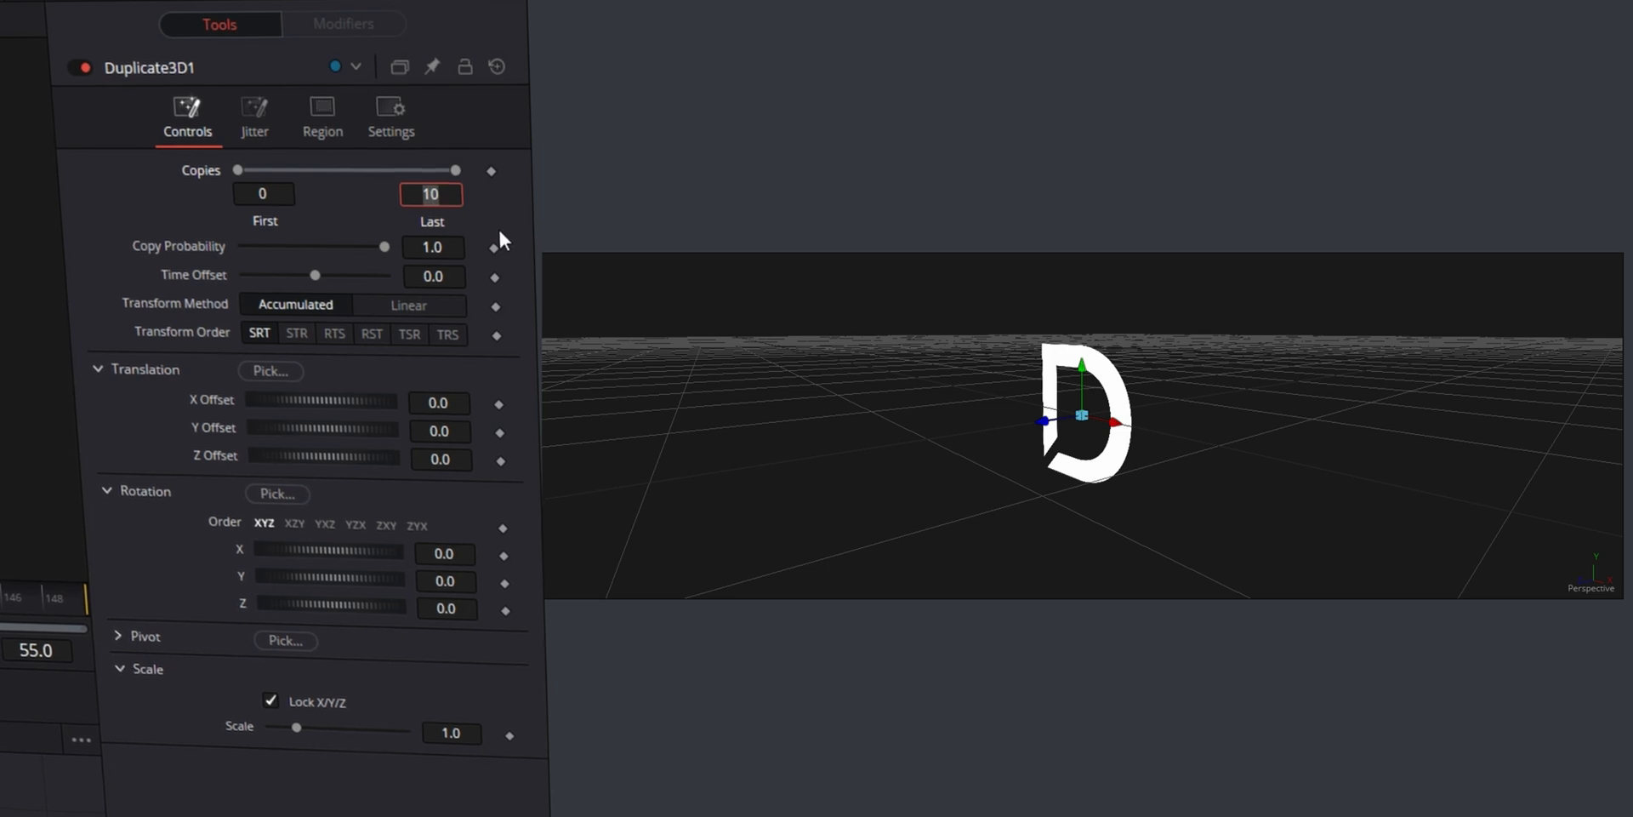
type("150")
key("Tab")
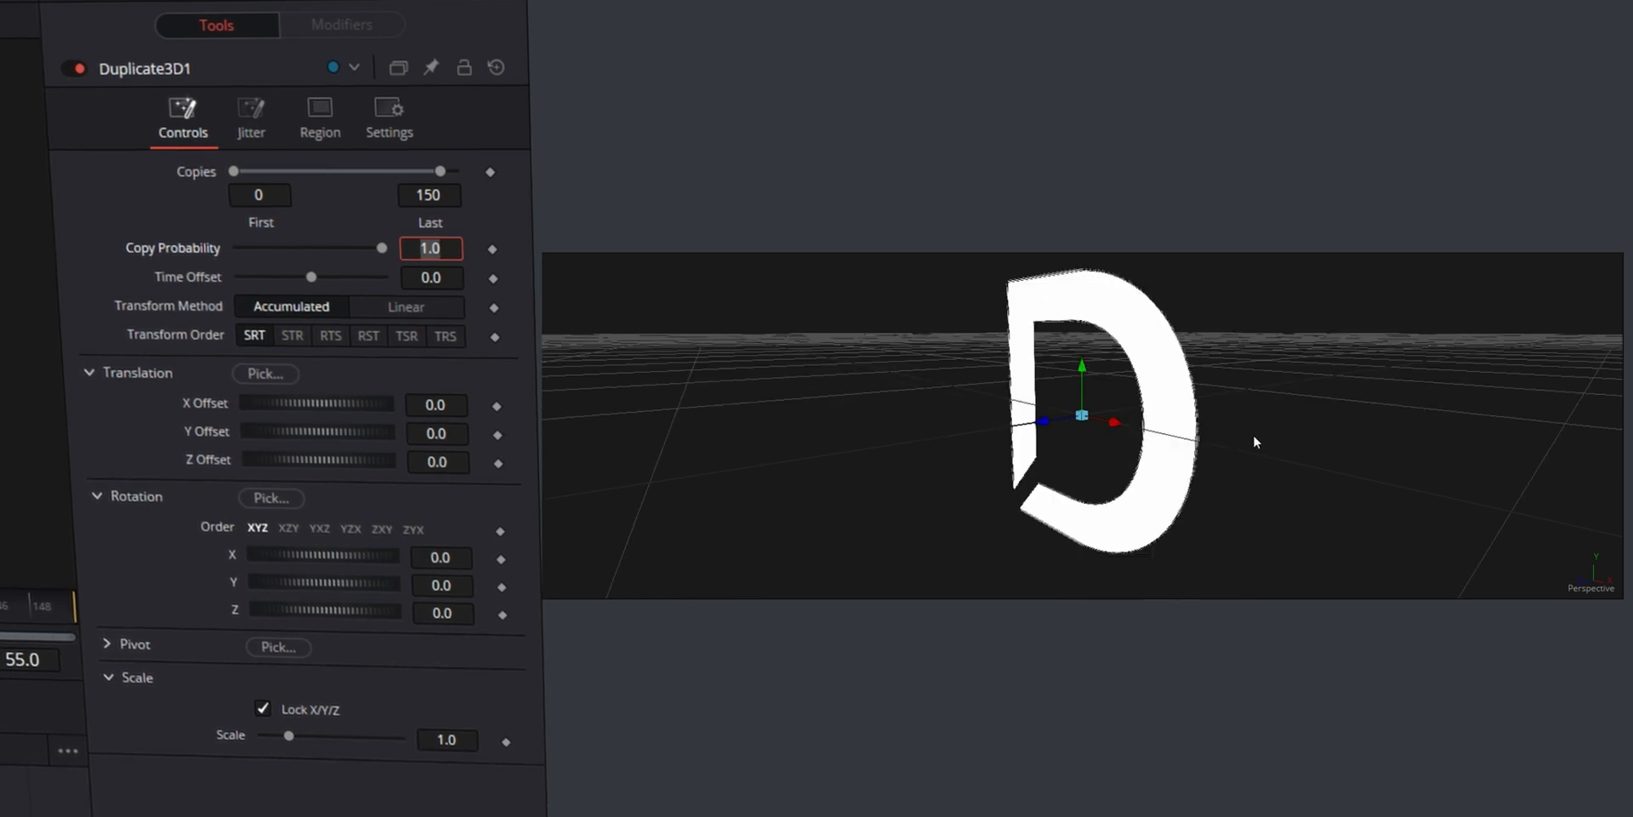
Set the Z Offset of Duplicate3D1 to -0.01 and check the logo's depth from an angle
left_click_drag(1283, 426, 1228, 427)
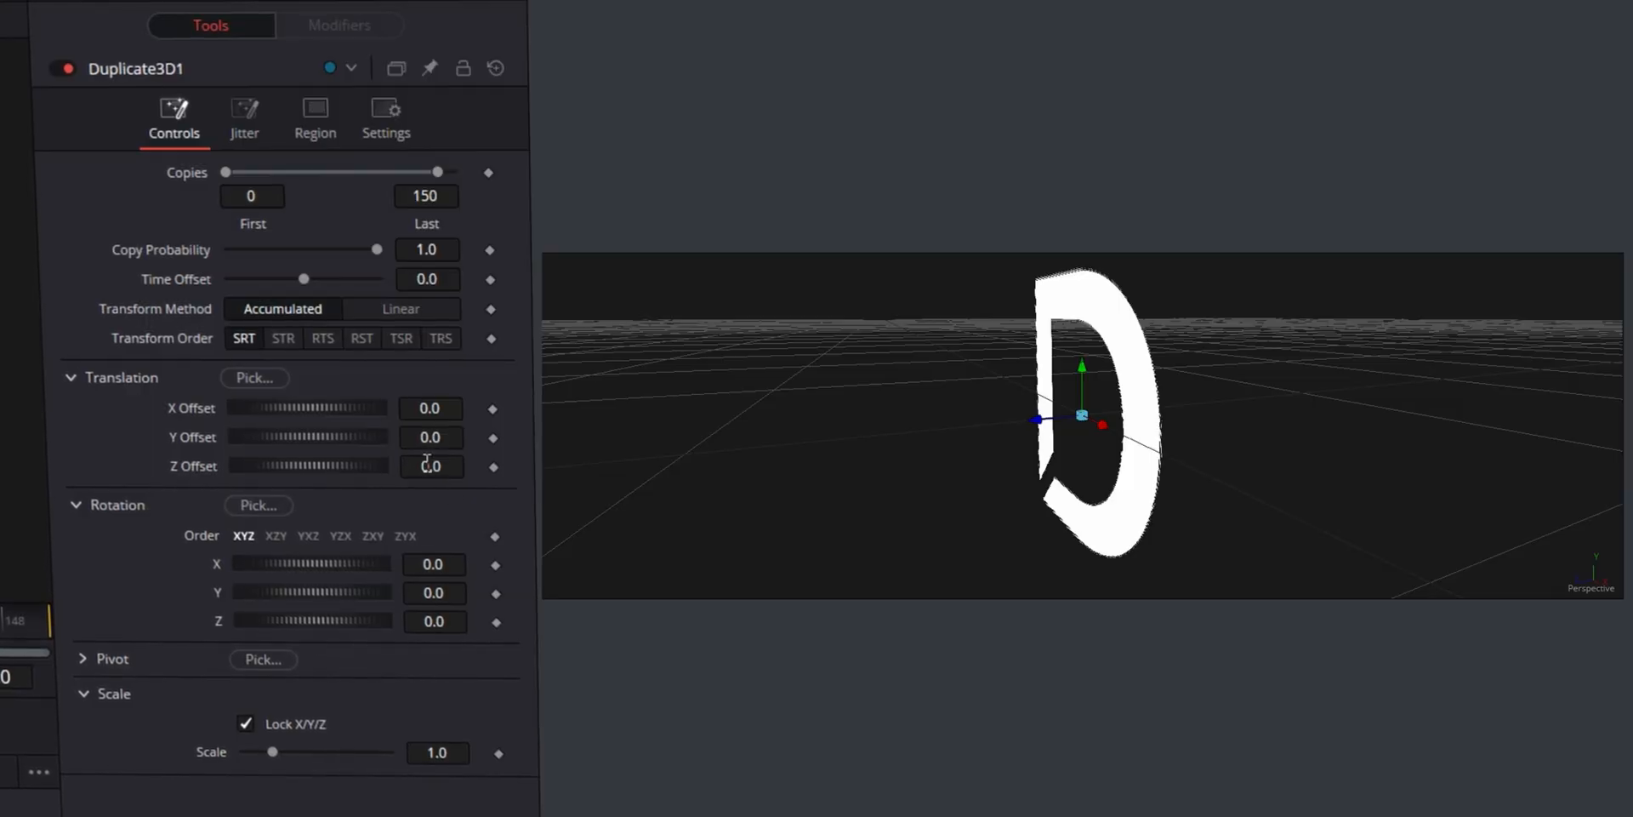
mouse_move(430, 466)
left_mouse_down()
mouse_move(447, 467)
mouse_move(425, 466)
left_mouse_up()
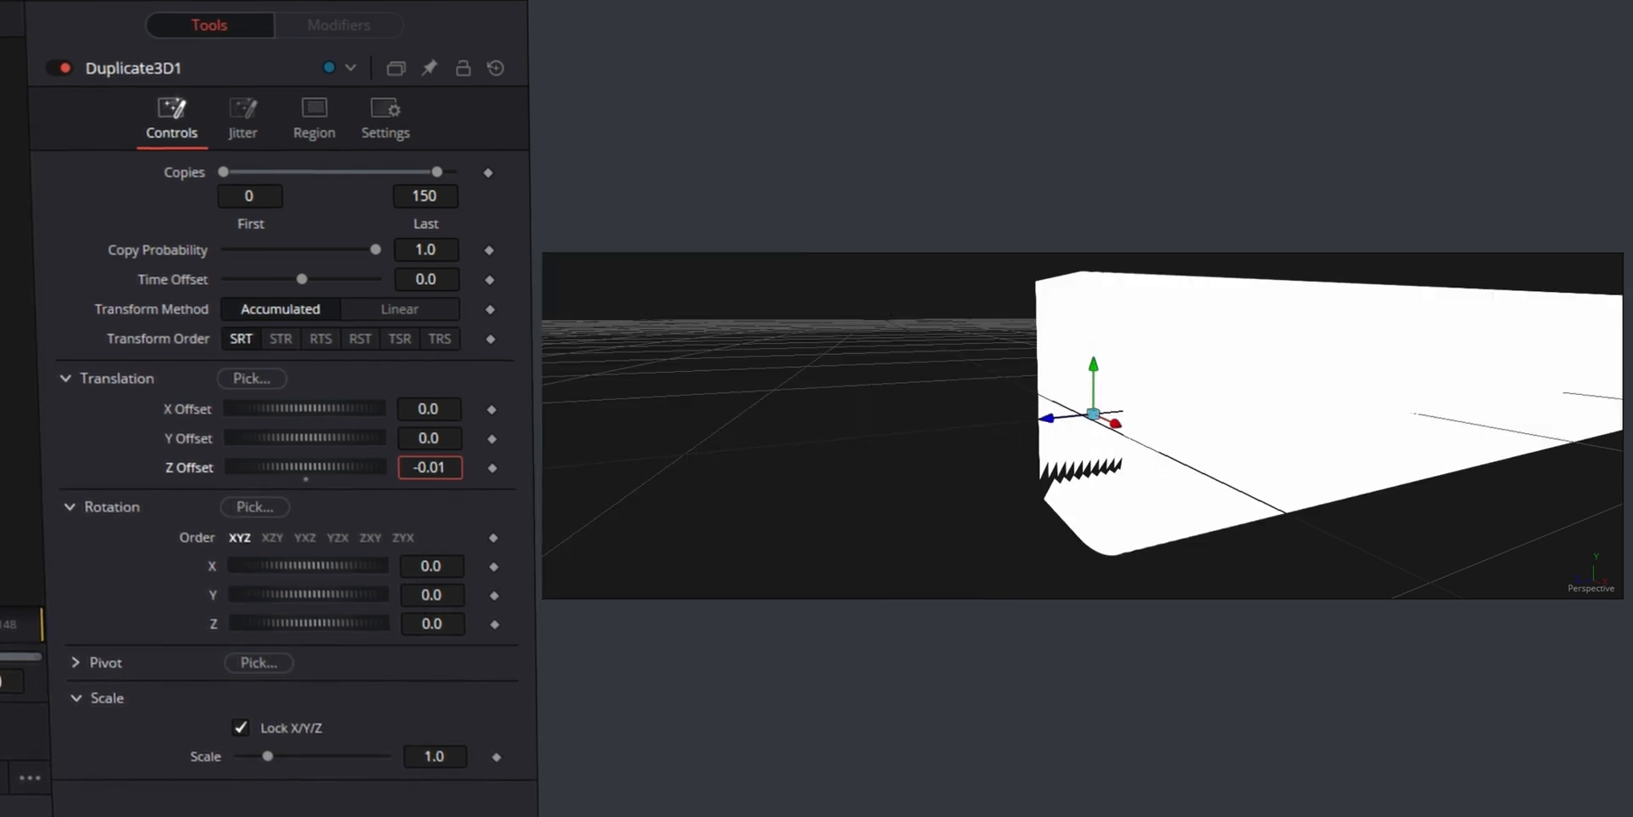
left_click_drag(1405, 458, 1419, 487)
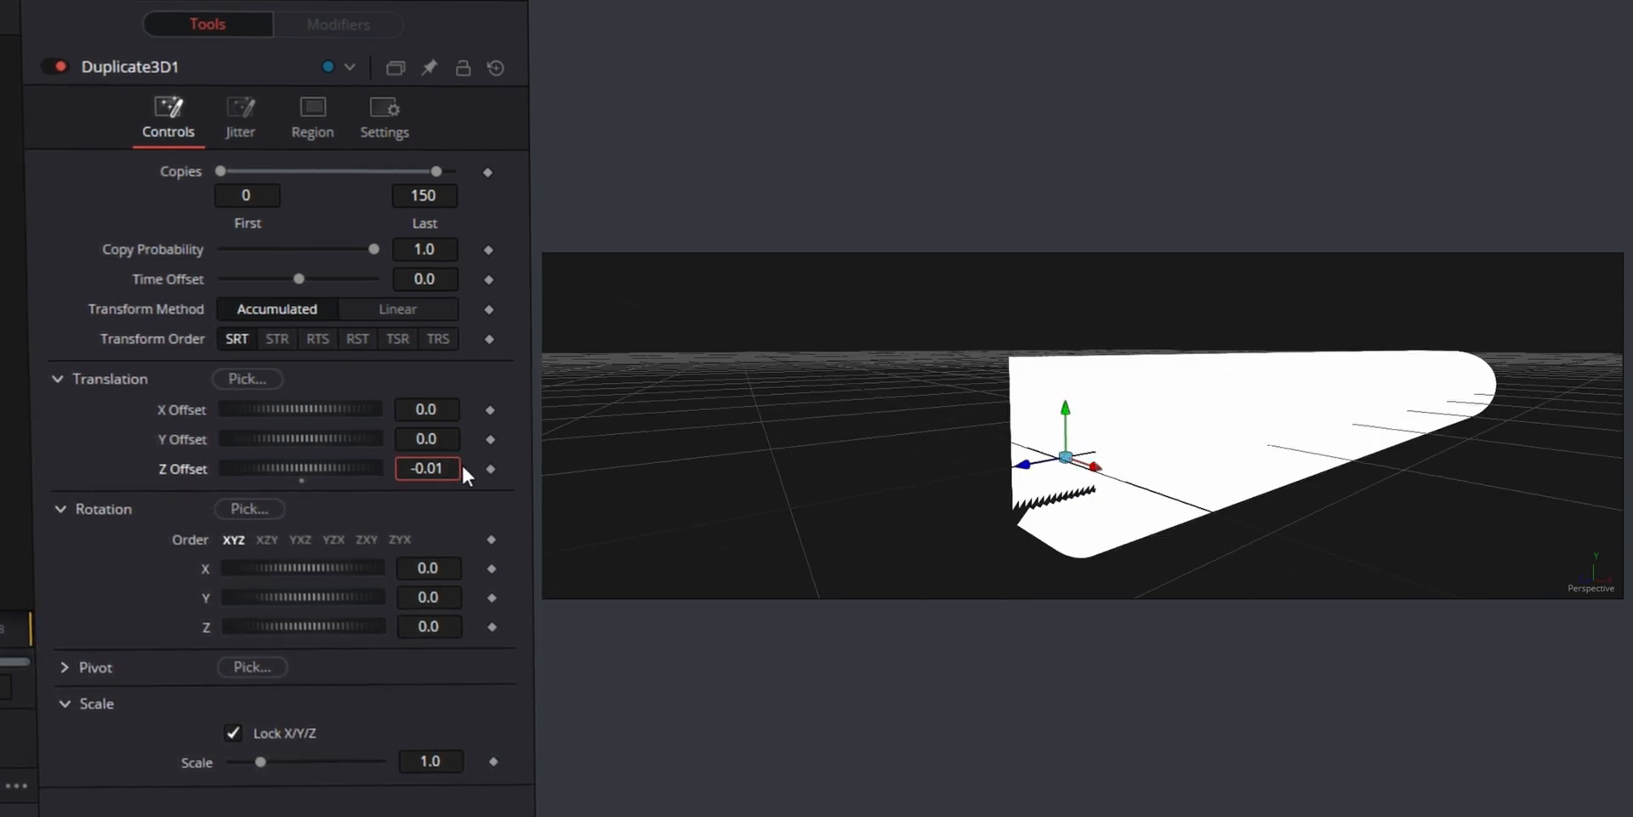
Reduce the Z Offset of Duplicate3D1 to -0.001 and further to -0.0001
type("0")
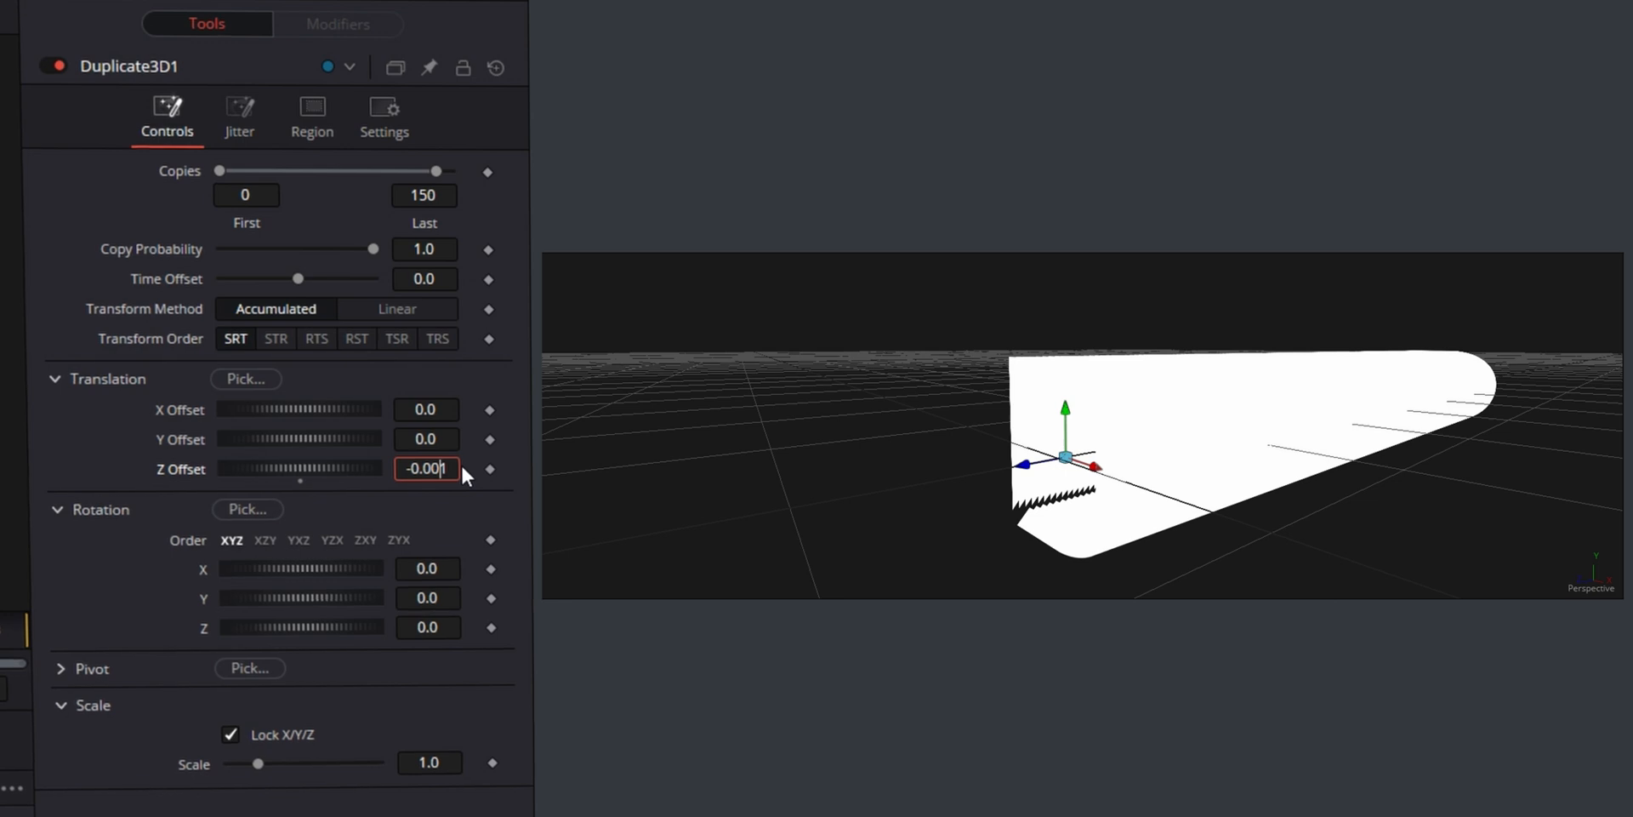
key("Tab")
left_click_drag(1163, 473, 1318, 431)
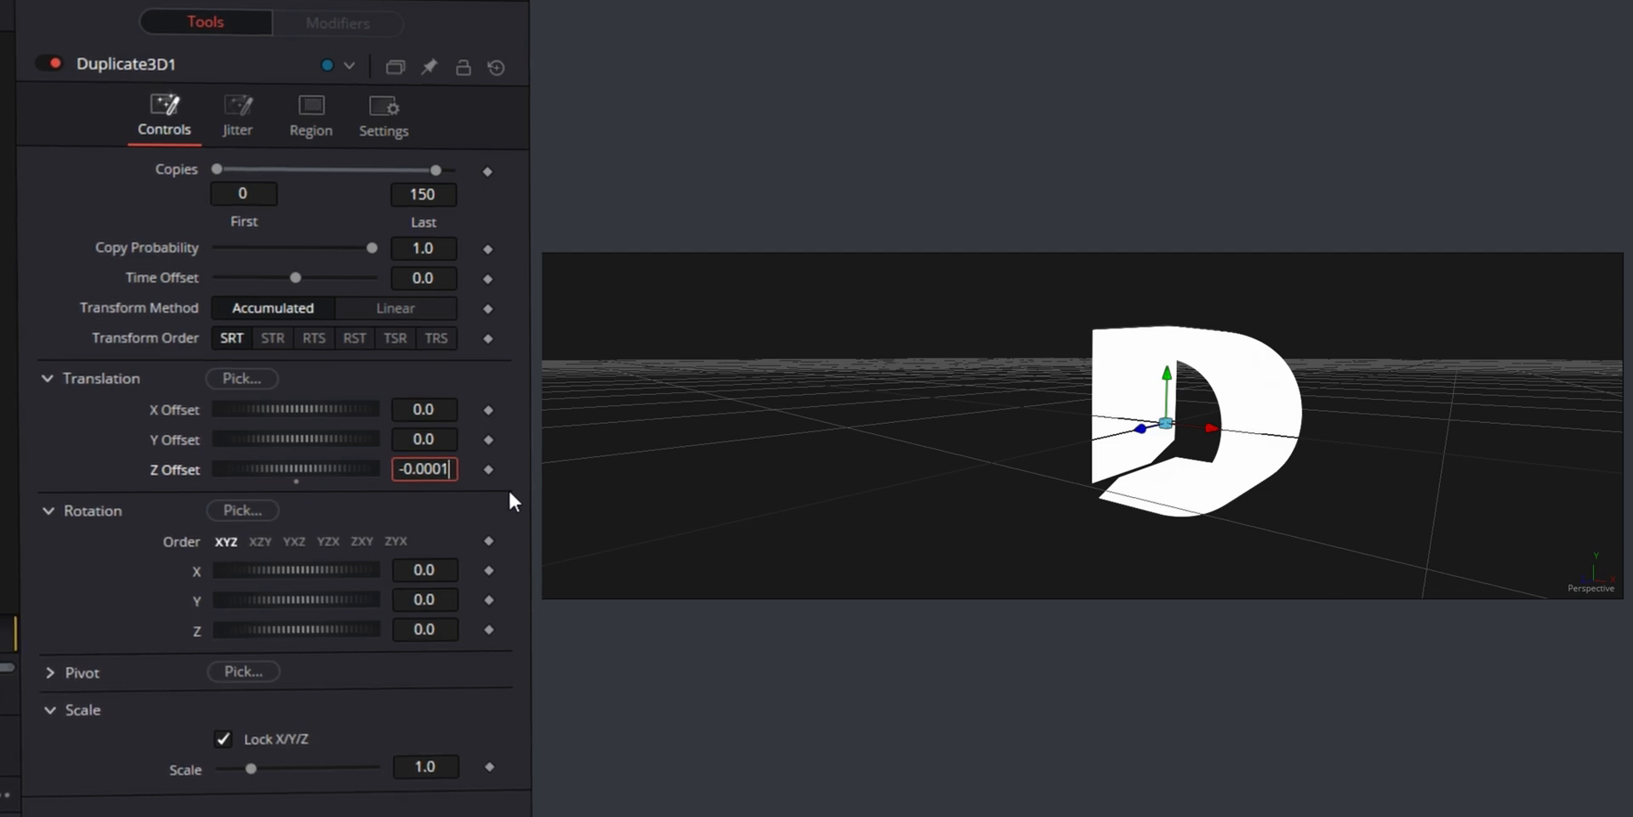
left_click_drag(1348, 375, 1157, 437)
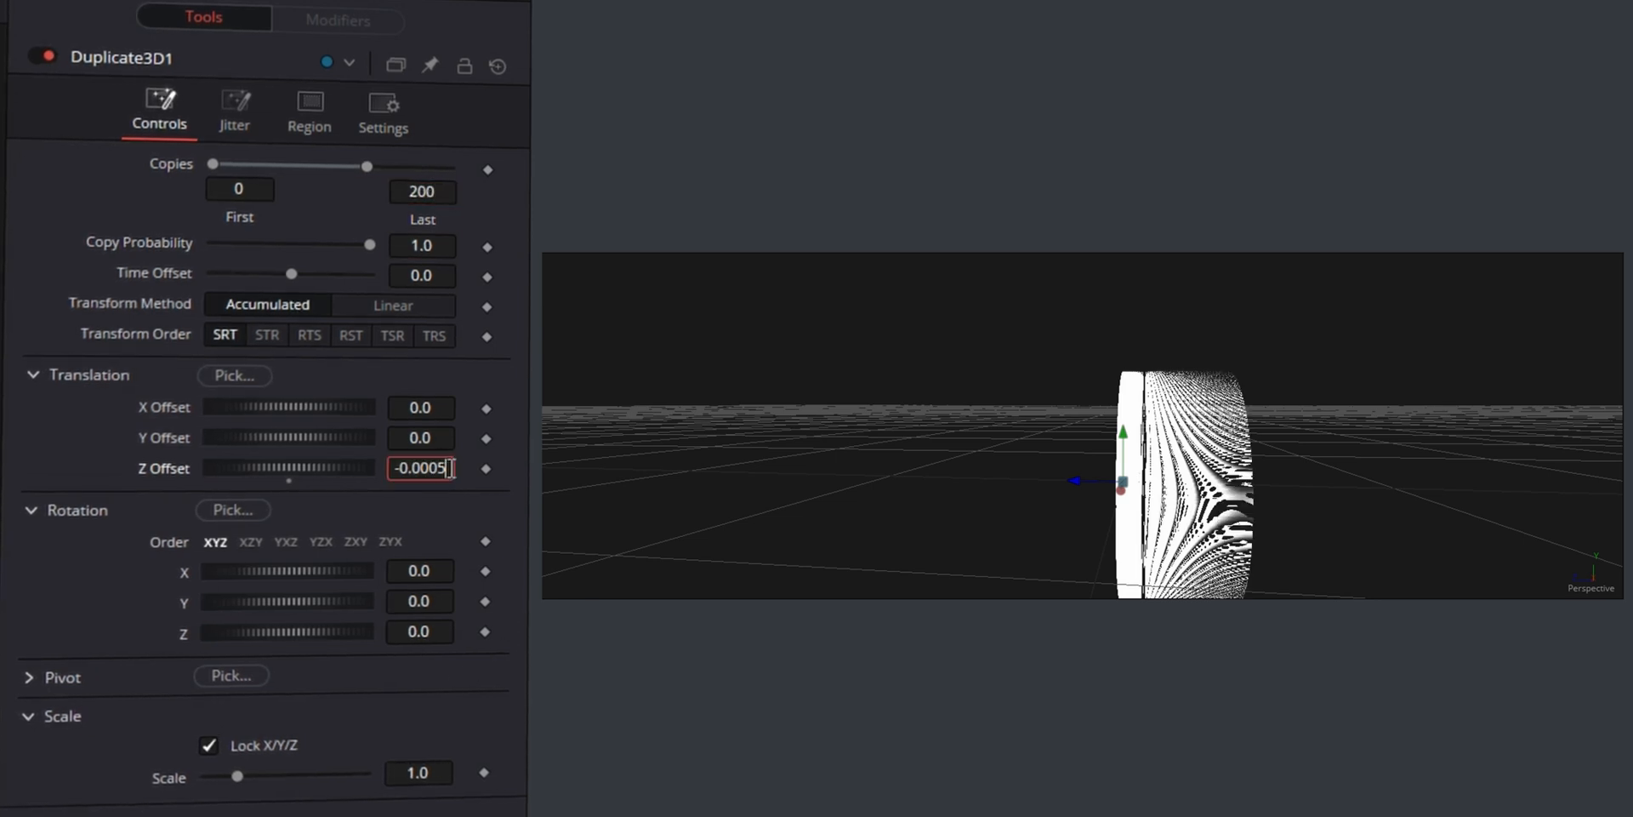
Set the Z Offset of Duplicate3D1 to -0.0003, inspect the extruded logo and switch to the Edit page
key("Delete")
type("3")
key("Tab")
left_click_drag(1127, 482, 1237, 570)
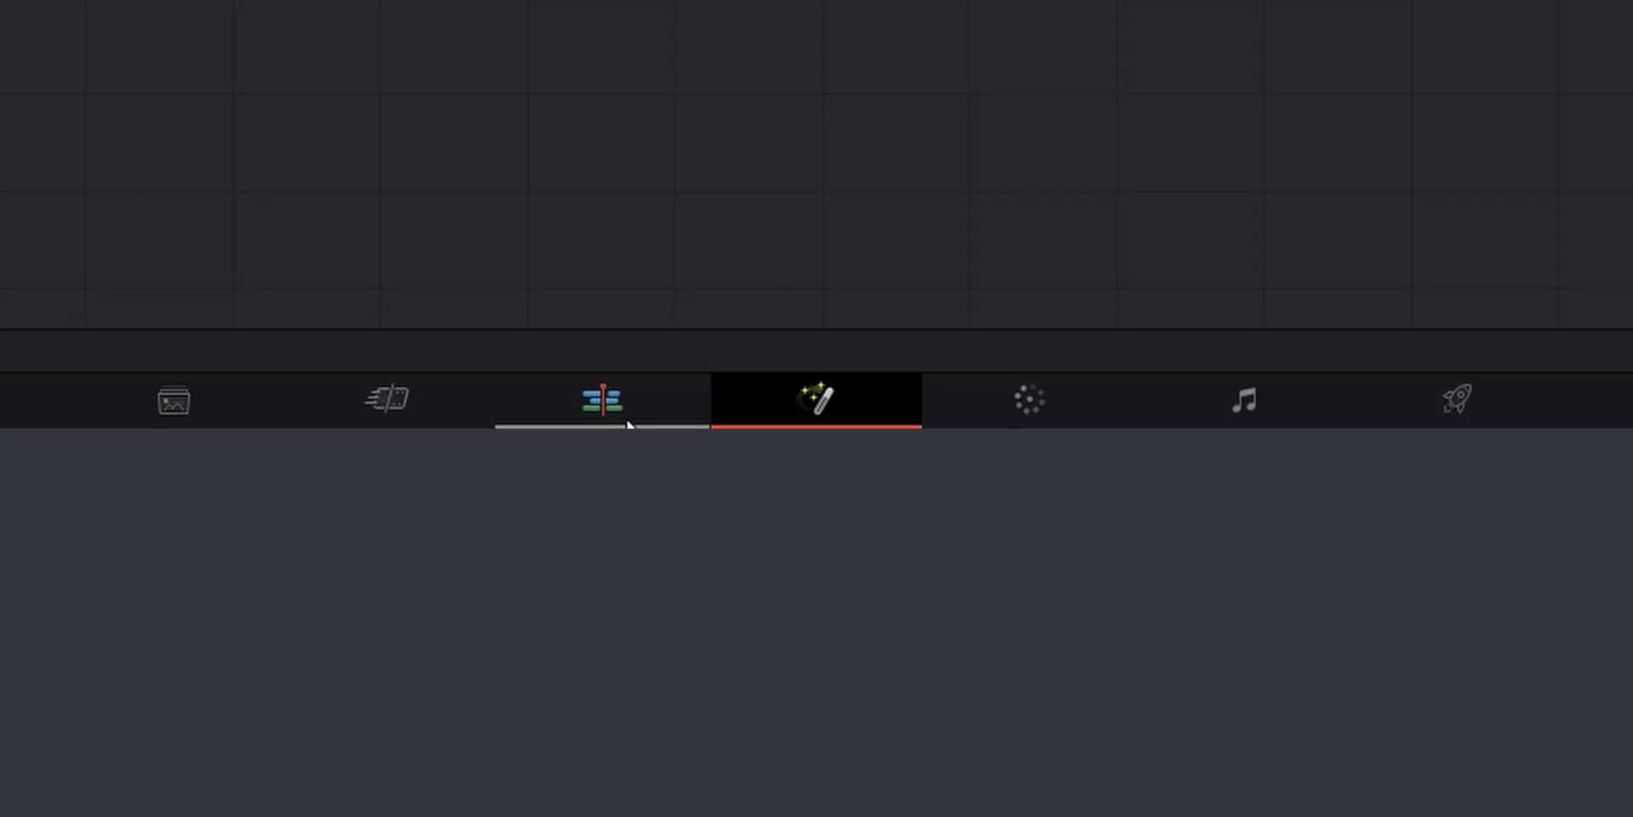
left_click(627, 424)
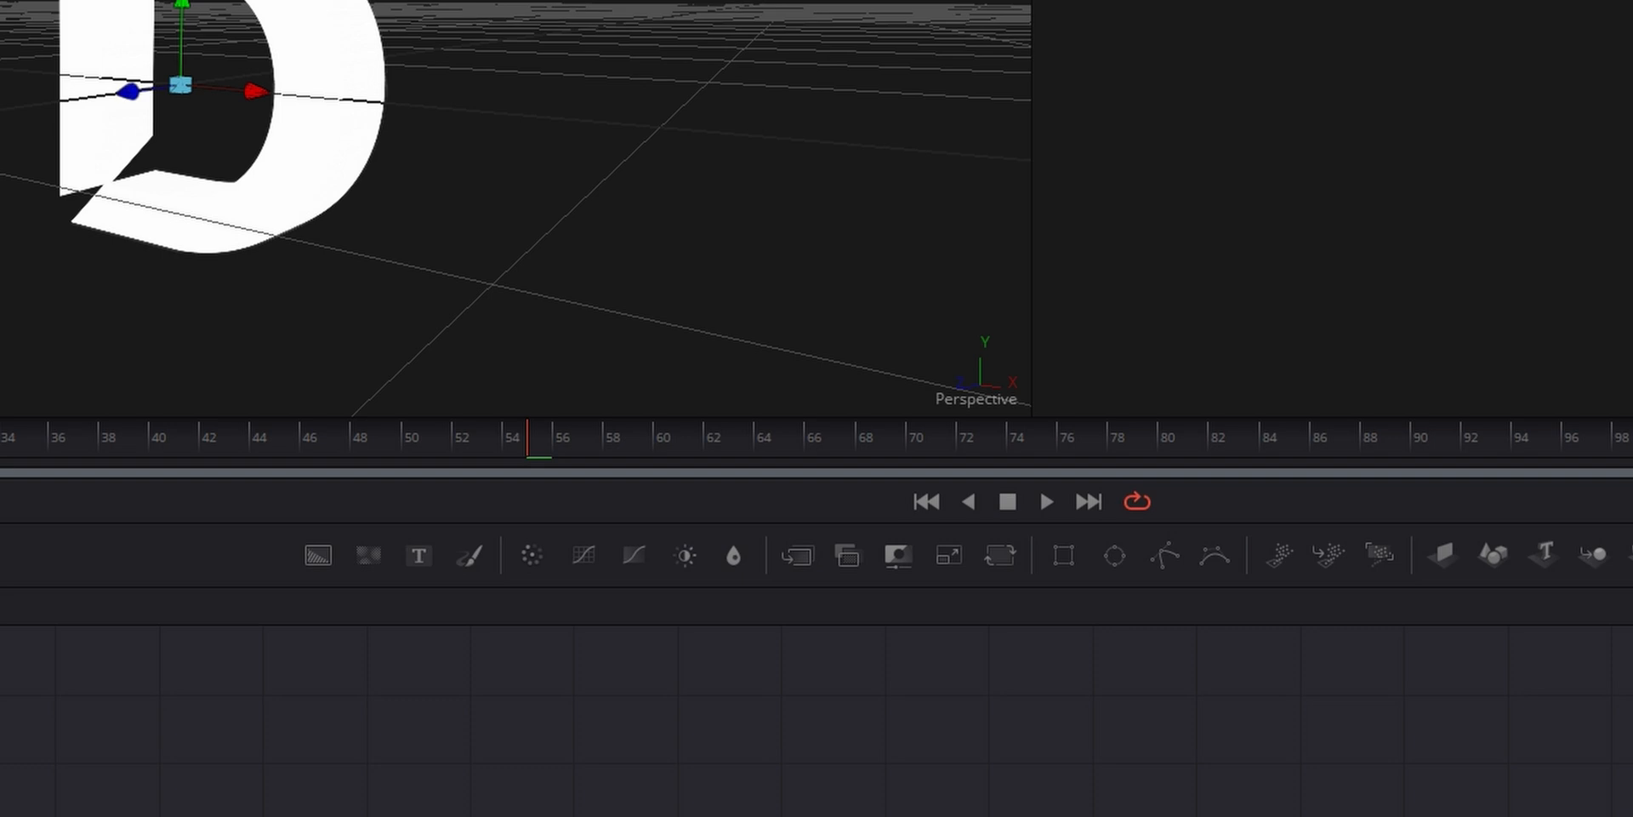
Add a Renderer 3D node after Duplicate3D1 on the Fusion page
key("shift+space")
type("render")
left_click(885, 656)
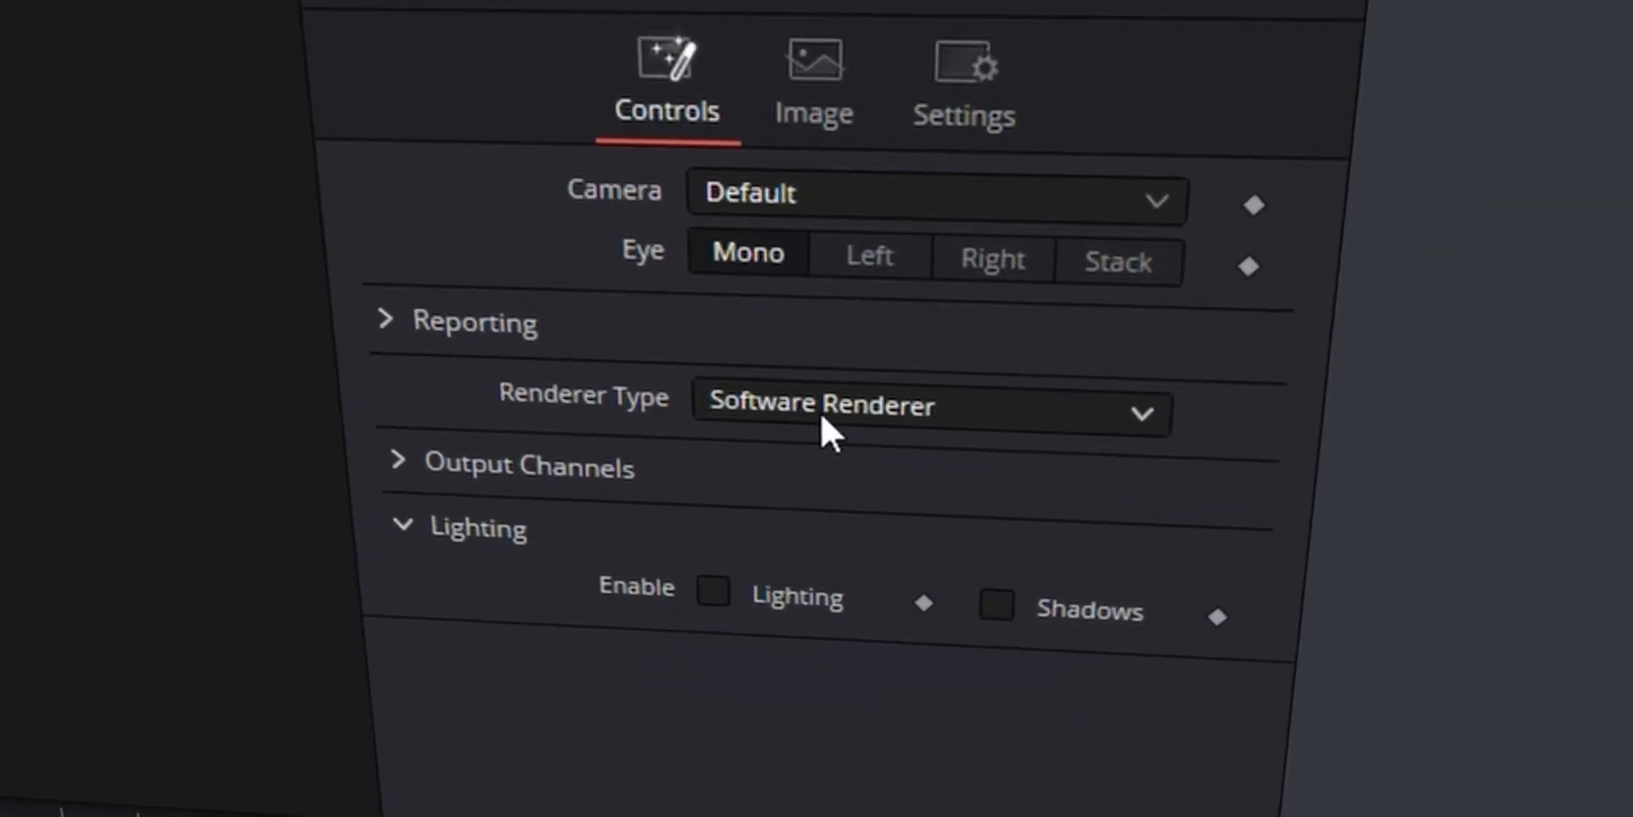
Choose a different Renderer Type for Renderer3D1 and connect its output to MediaOut1
left_click(820, 412)
left_click(822, 468)
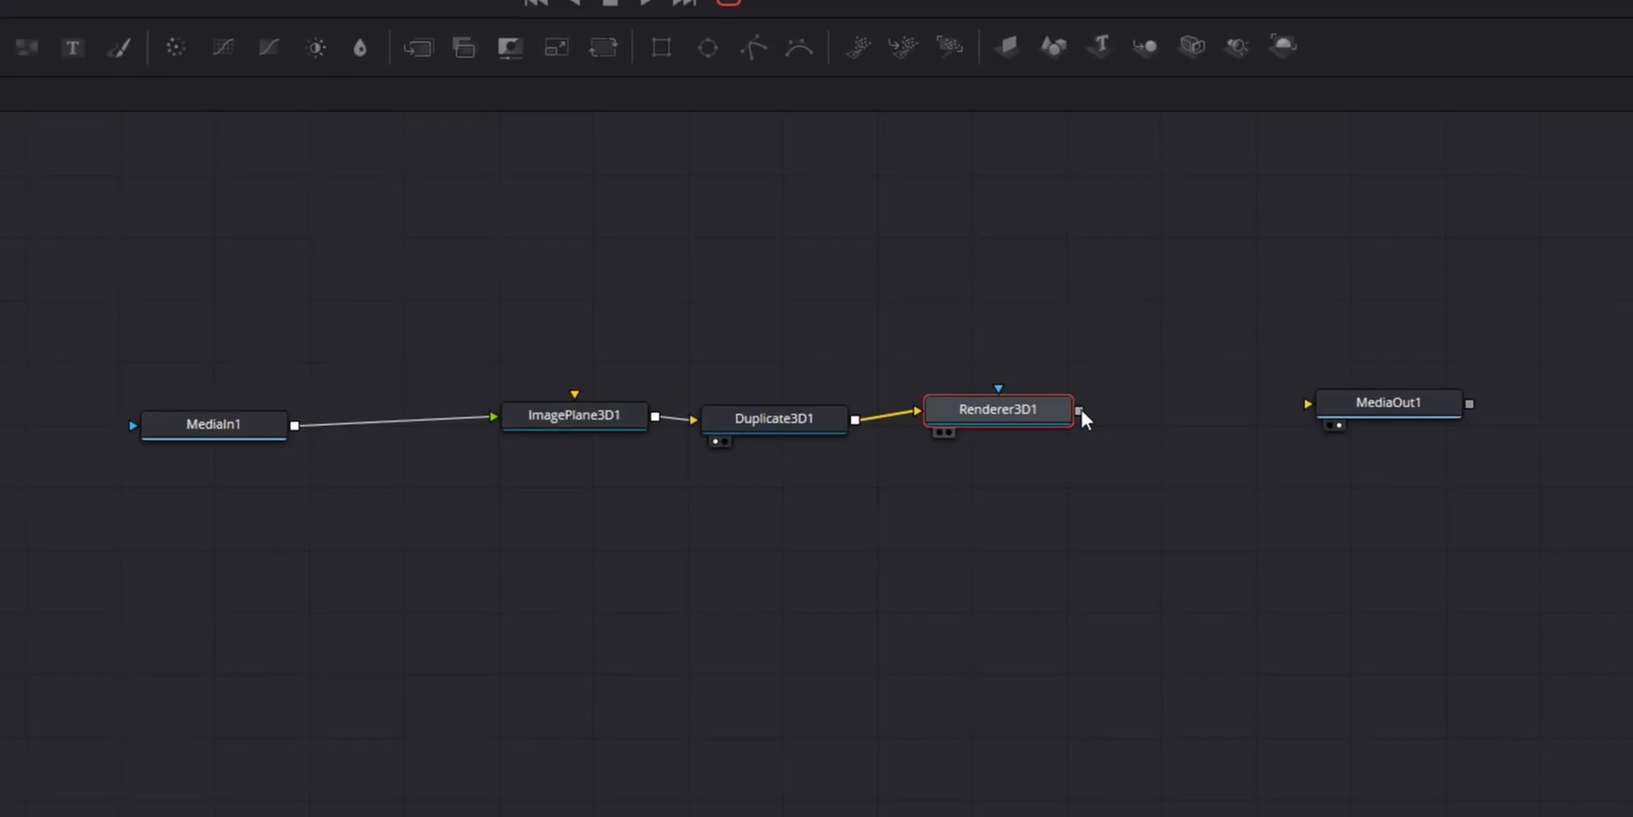
left_click_drag(1081, 411, 1409, 407)
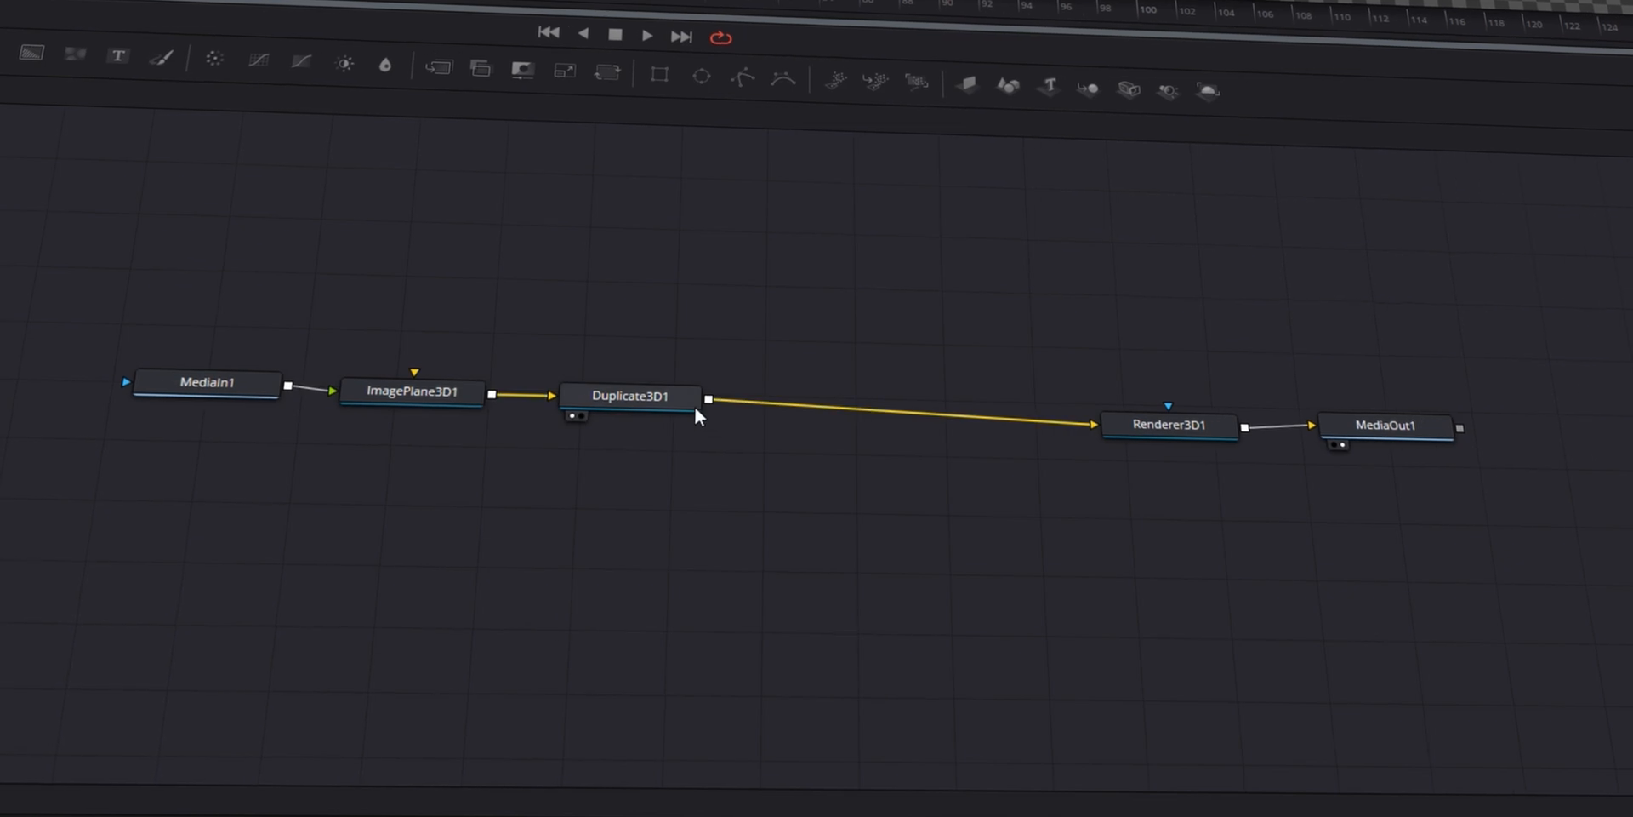
Insert a Transform 3D node between Duplicate3D1 and Renderer3D1
left_click(691, 403)
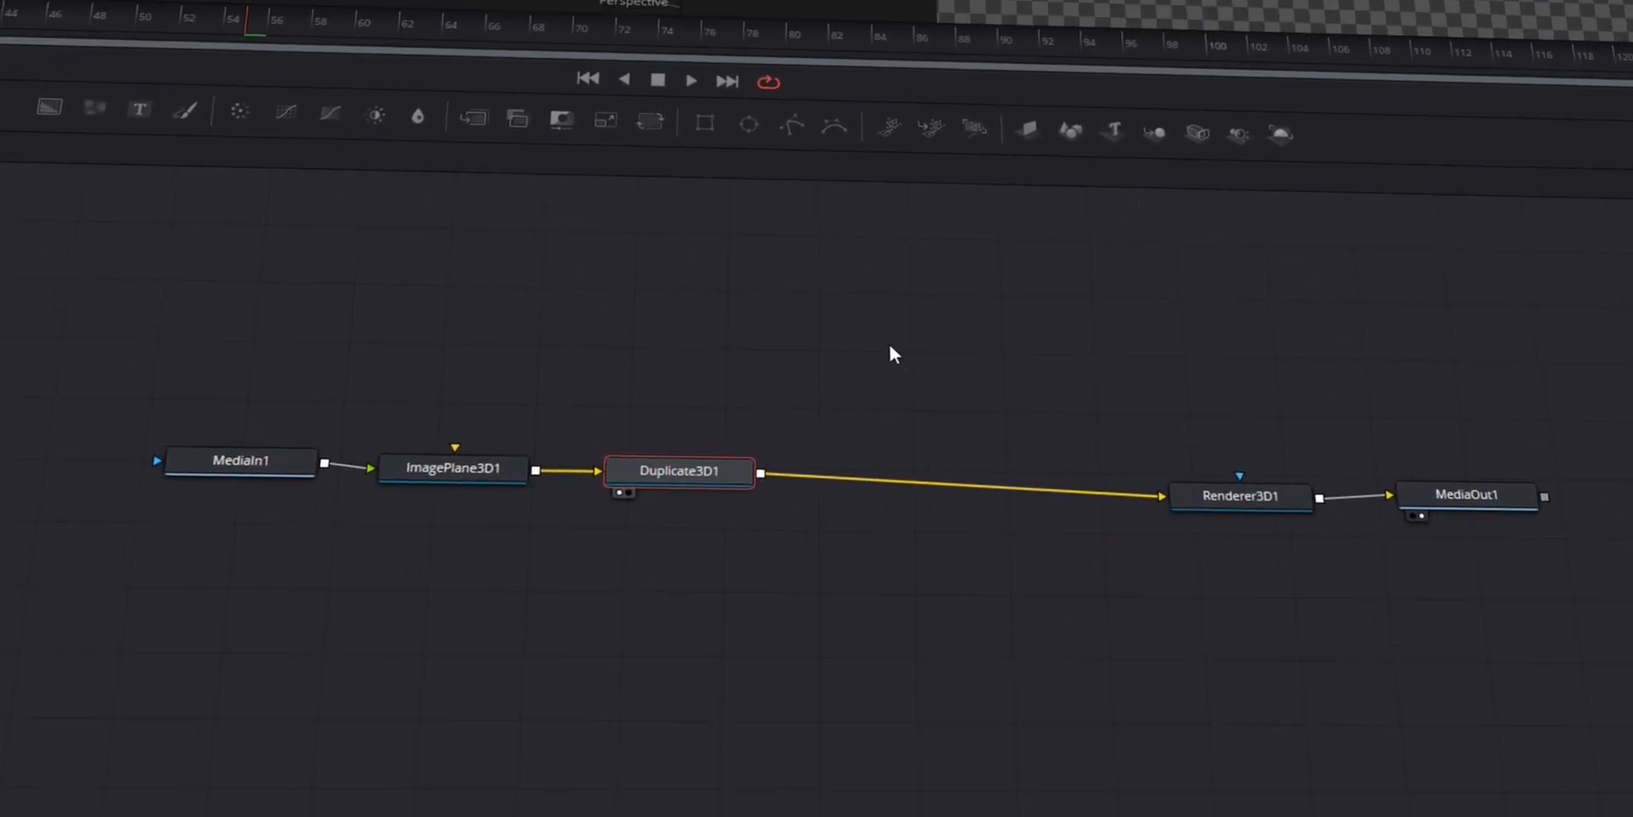
key("shift+space")
type("tran")
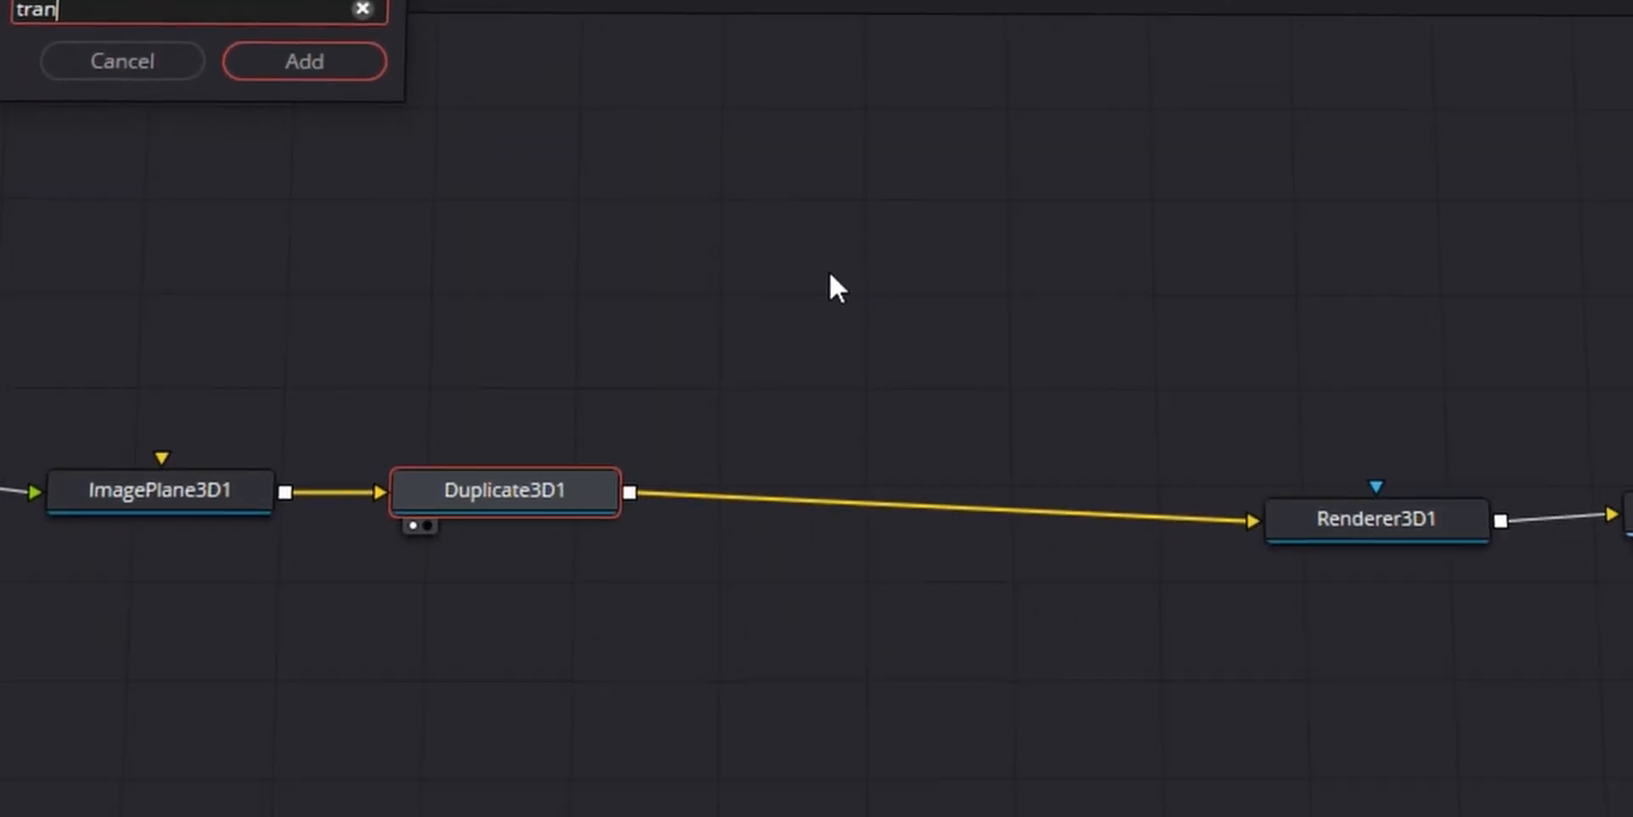
key("Return")
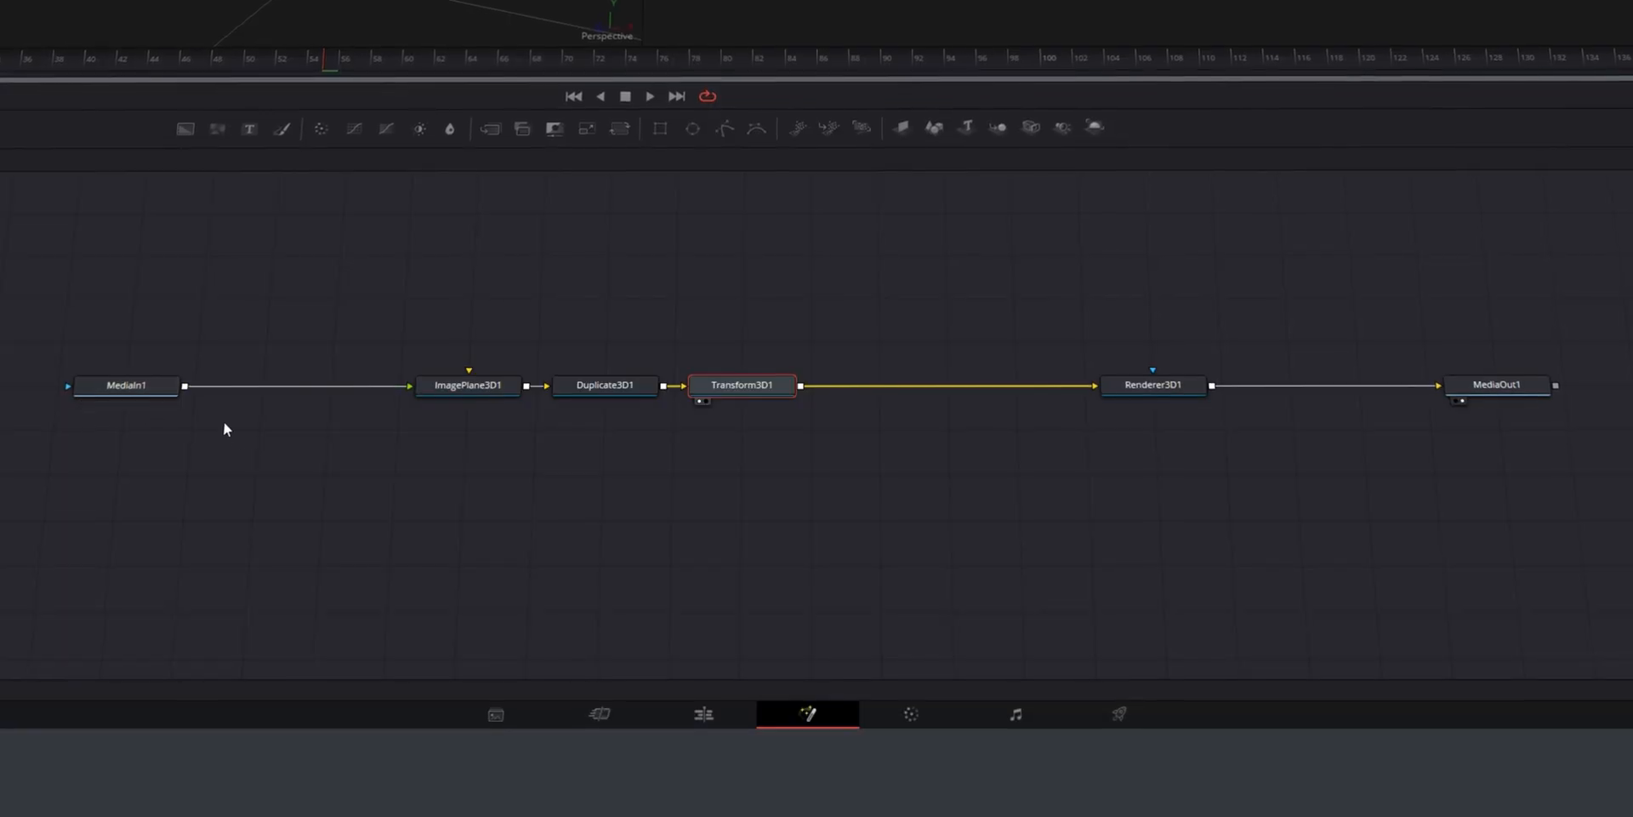
Duplicate the MediaIn1 node and place the copy above the main node chain
left_click(136, 385)
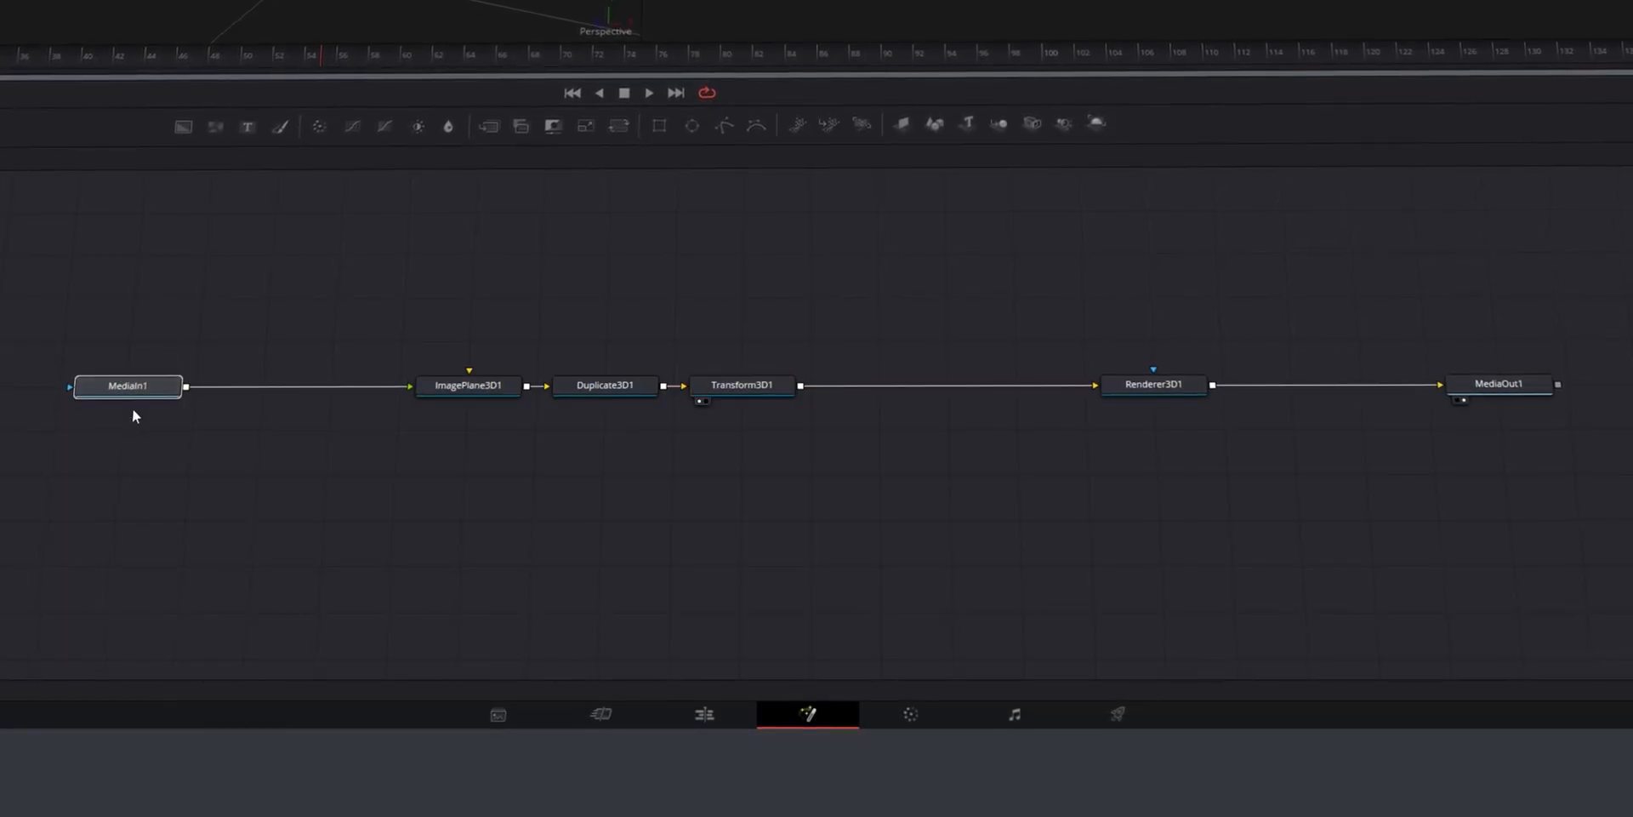
key("ctrl+v")
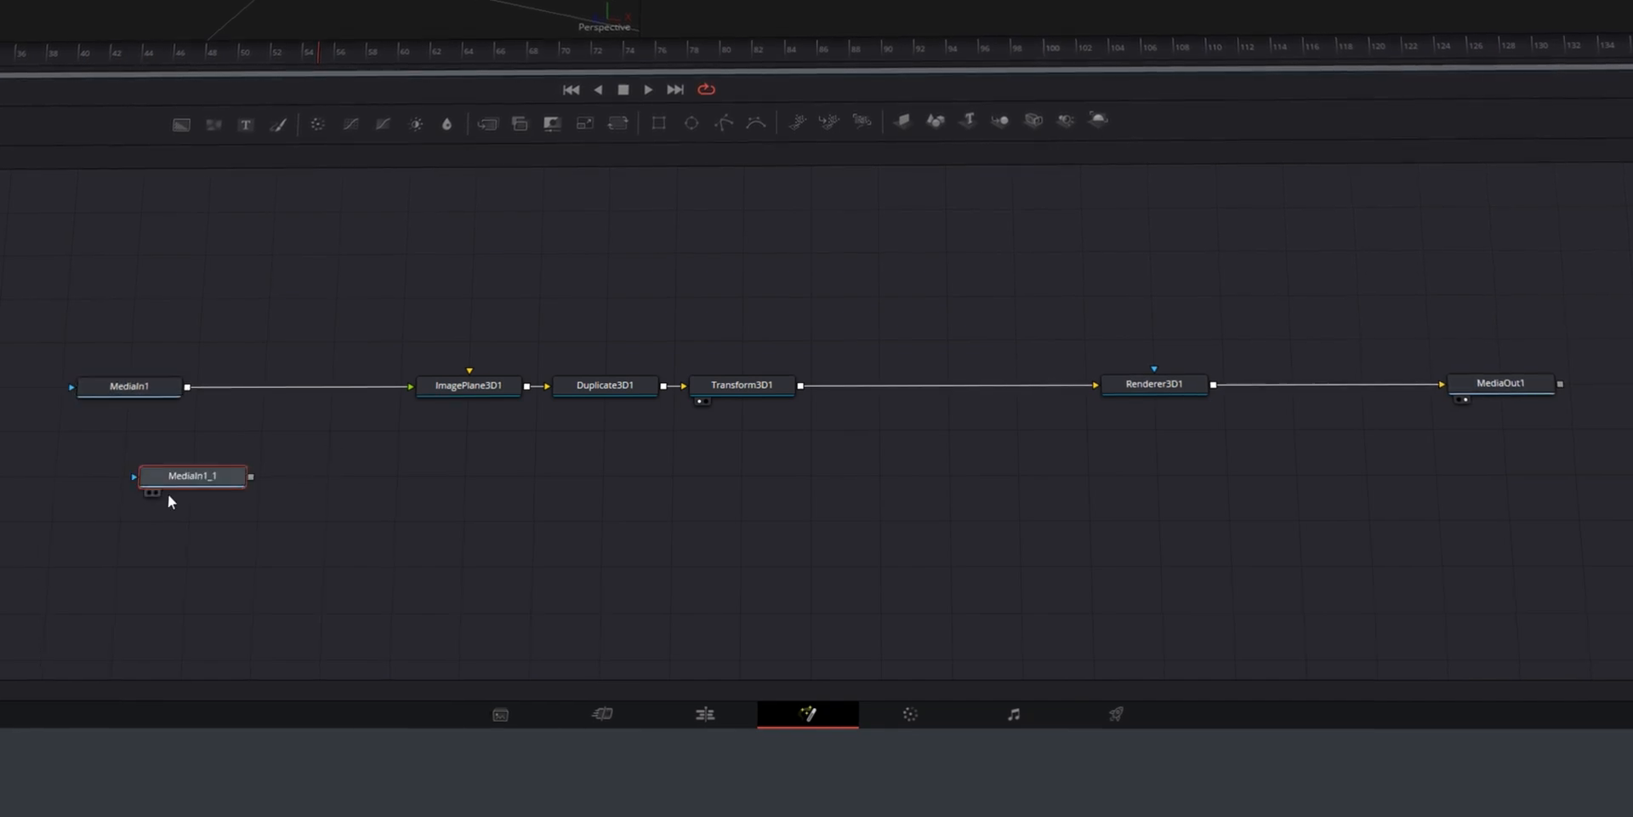
left_click_drag(717, 271, 917, 238)
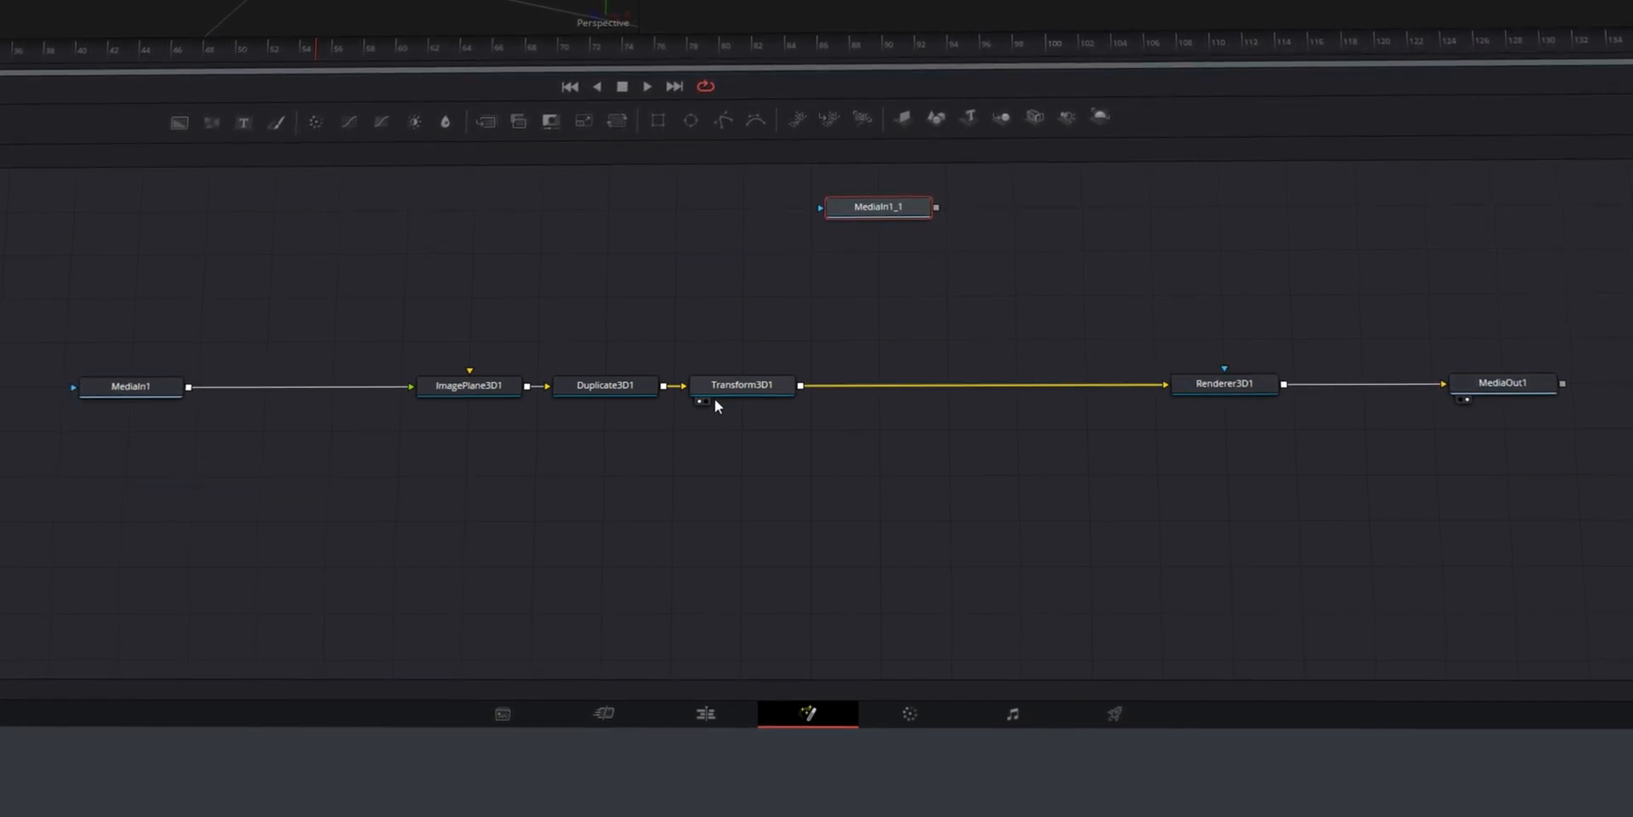
Move Transform3D1 and Renderer3D1 along the chain so they sit directly before MediaOut1
left_click_drag(728, 388, 1070, 381)
left_click(1212, 393)
left_click(1324, 386)
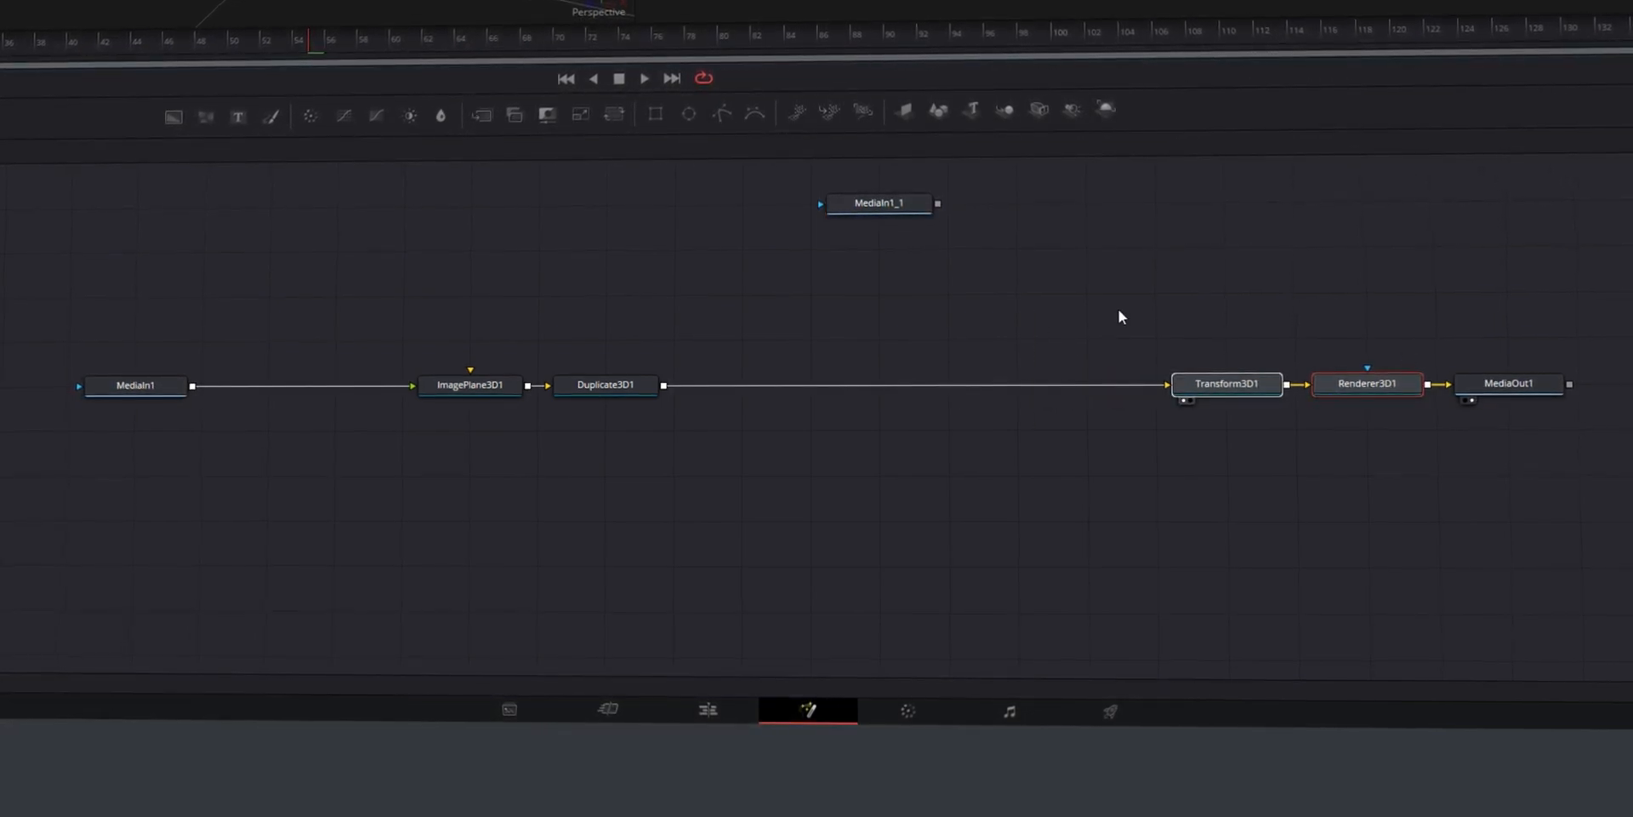
Insert a Merge 3D node between Duplicate3D1 and Transform3D1
left_click(605, 384)
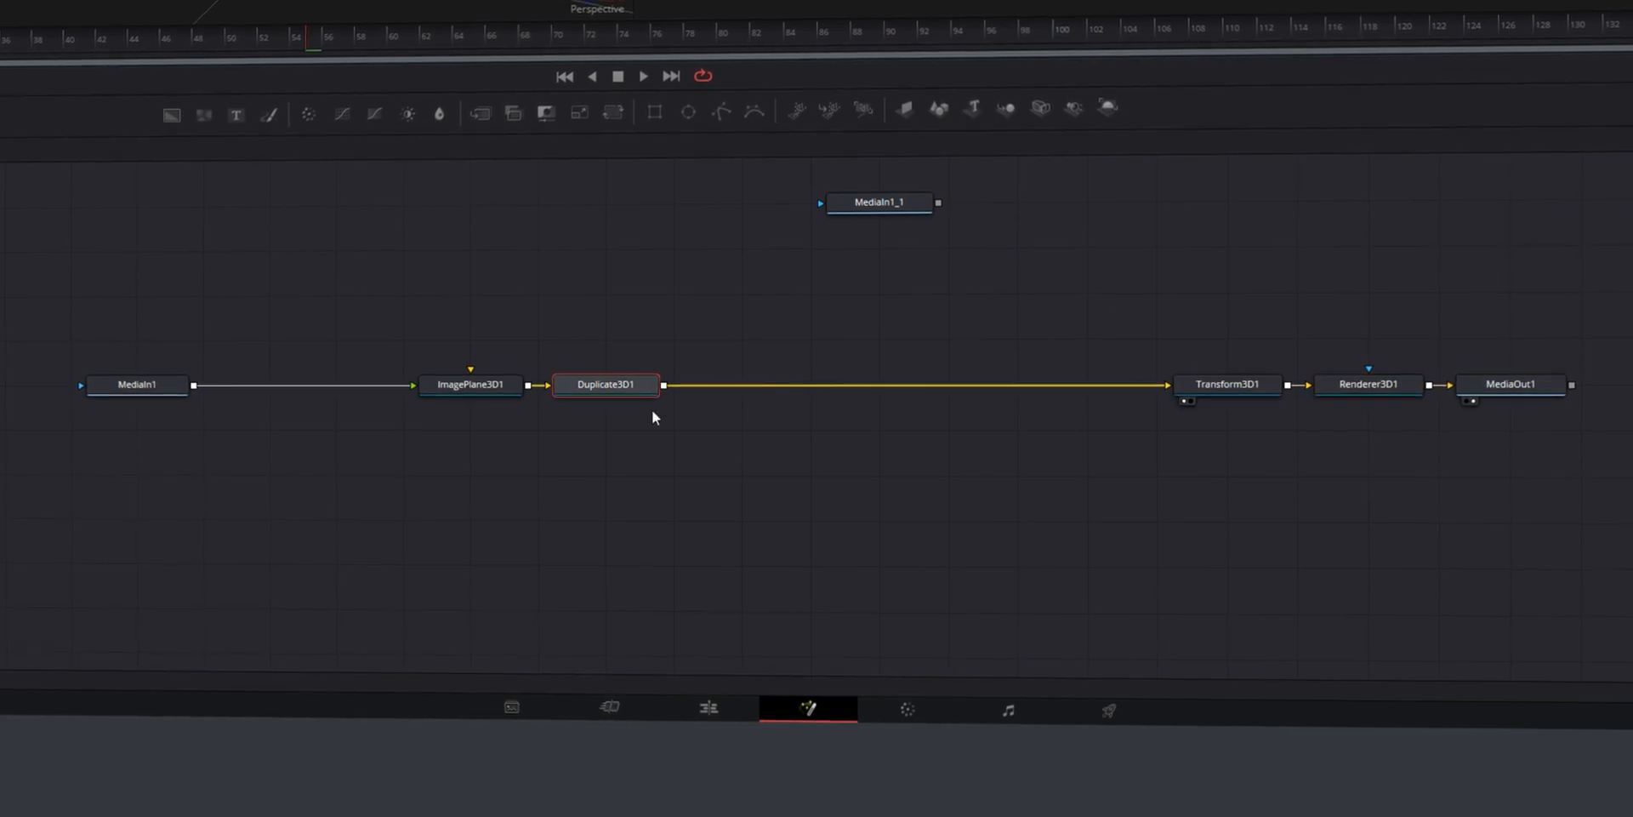
key("shift+space")
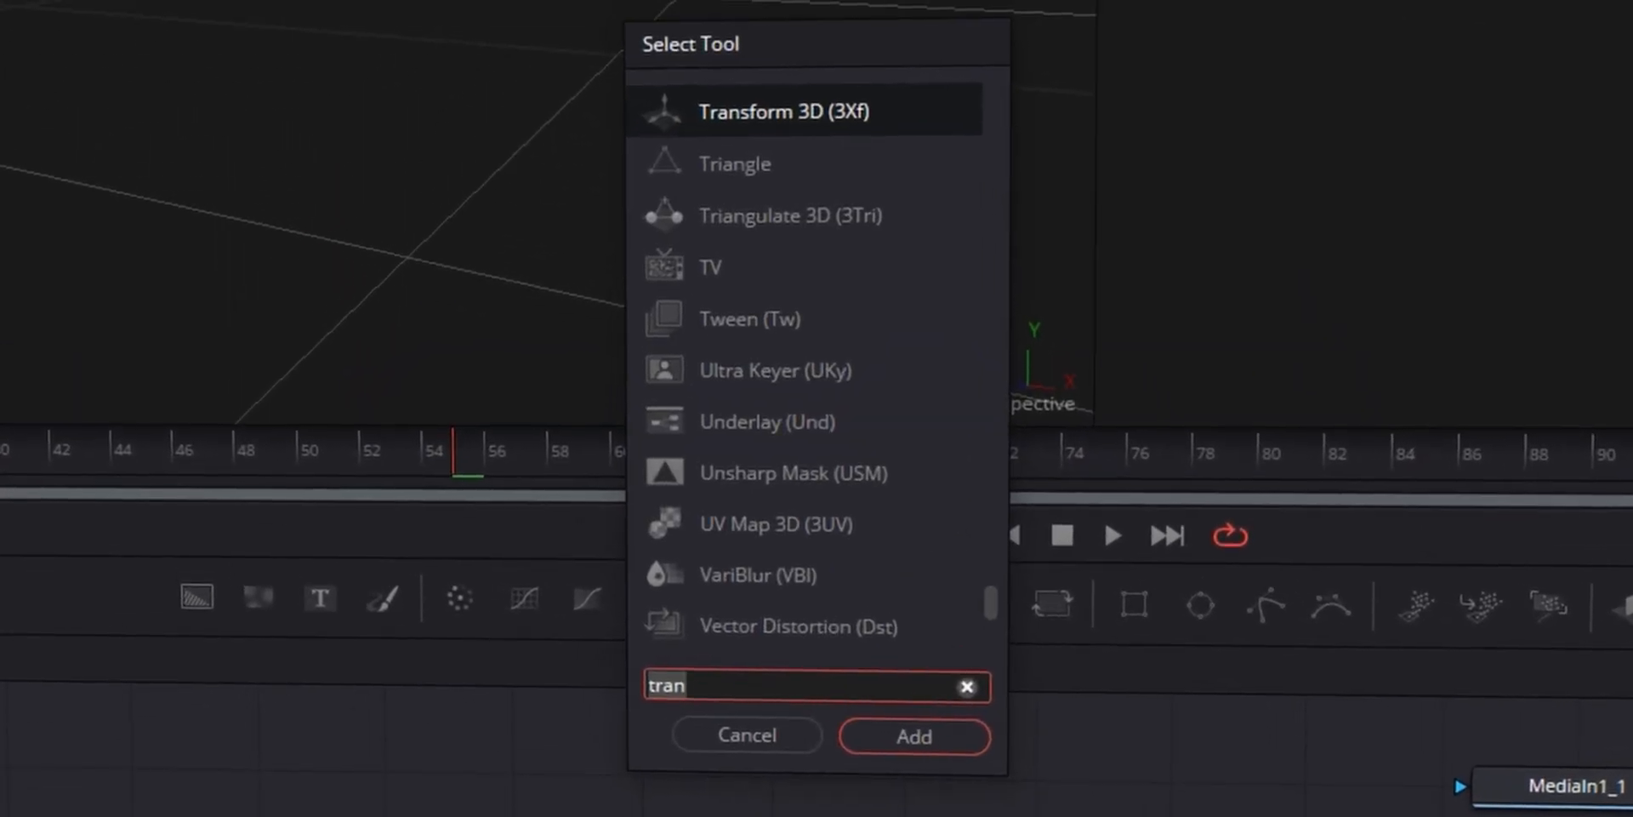
type("merge")
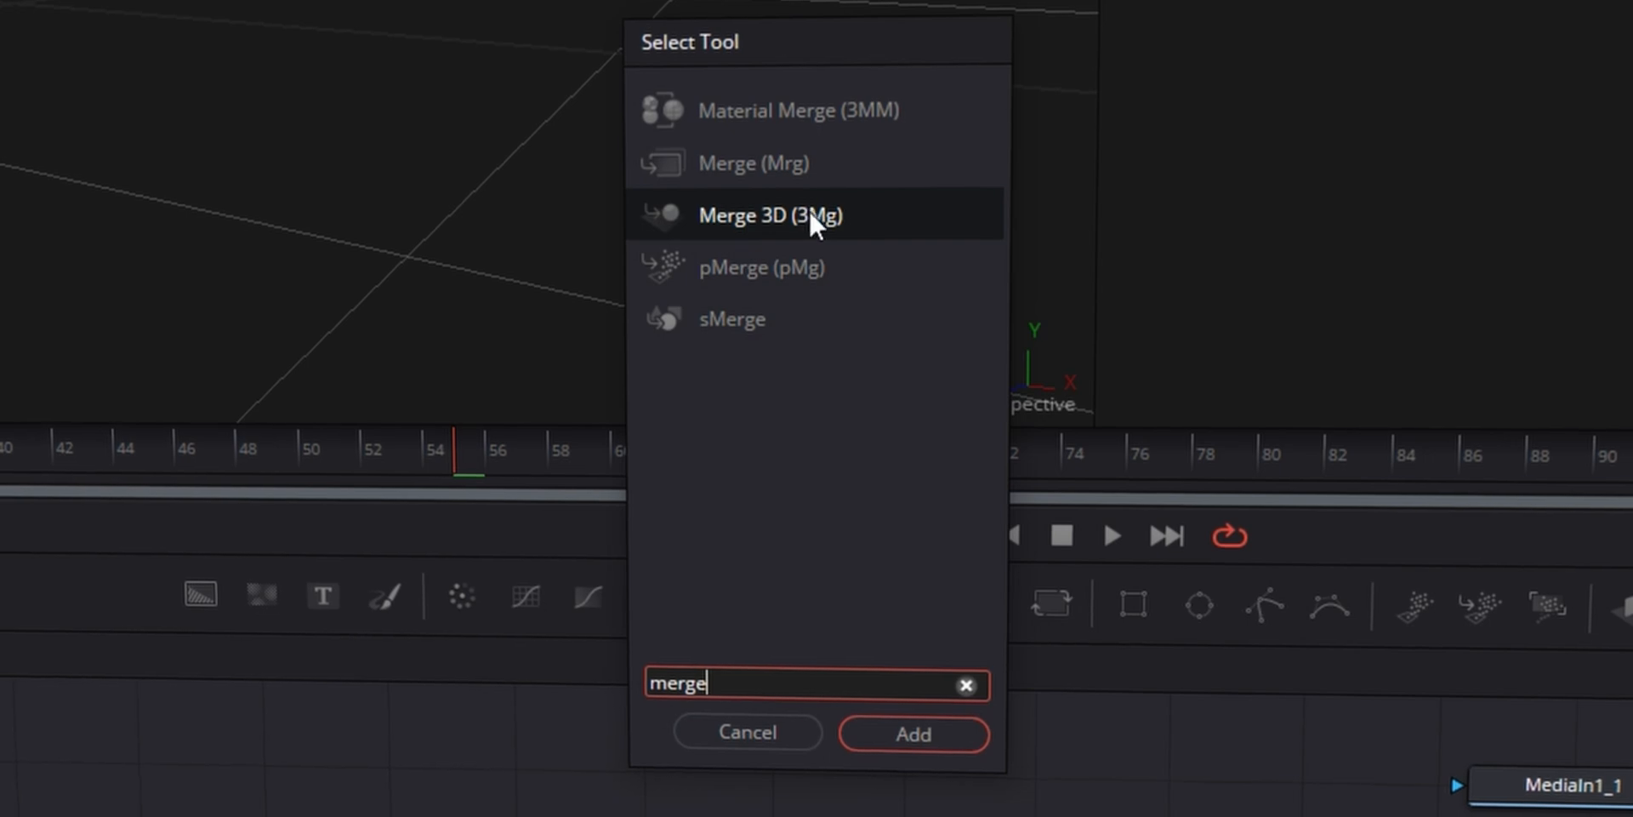
left_click(913, 734)
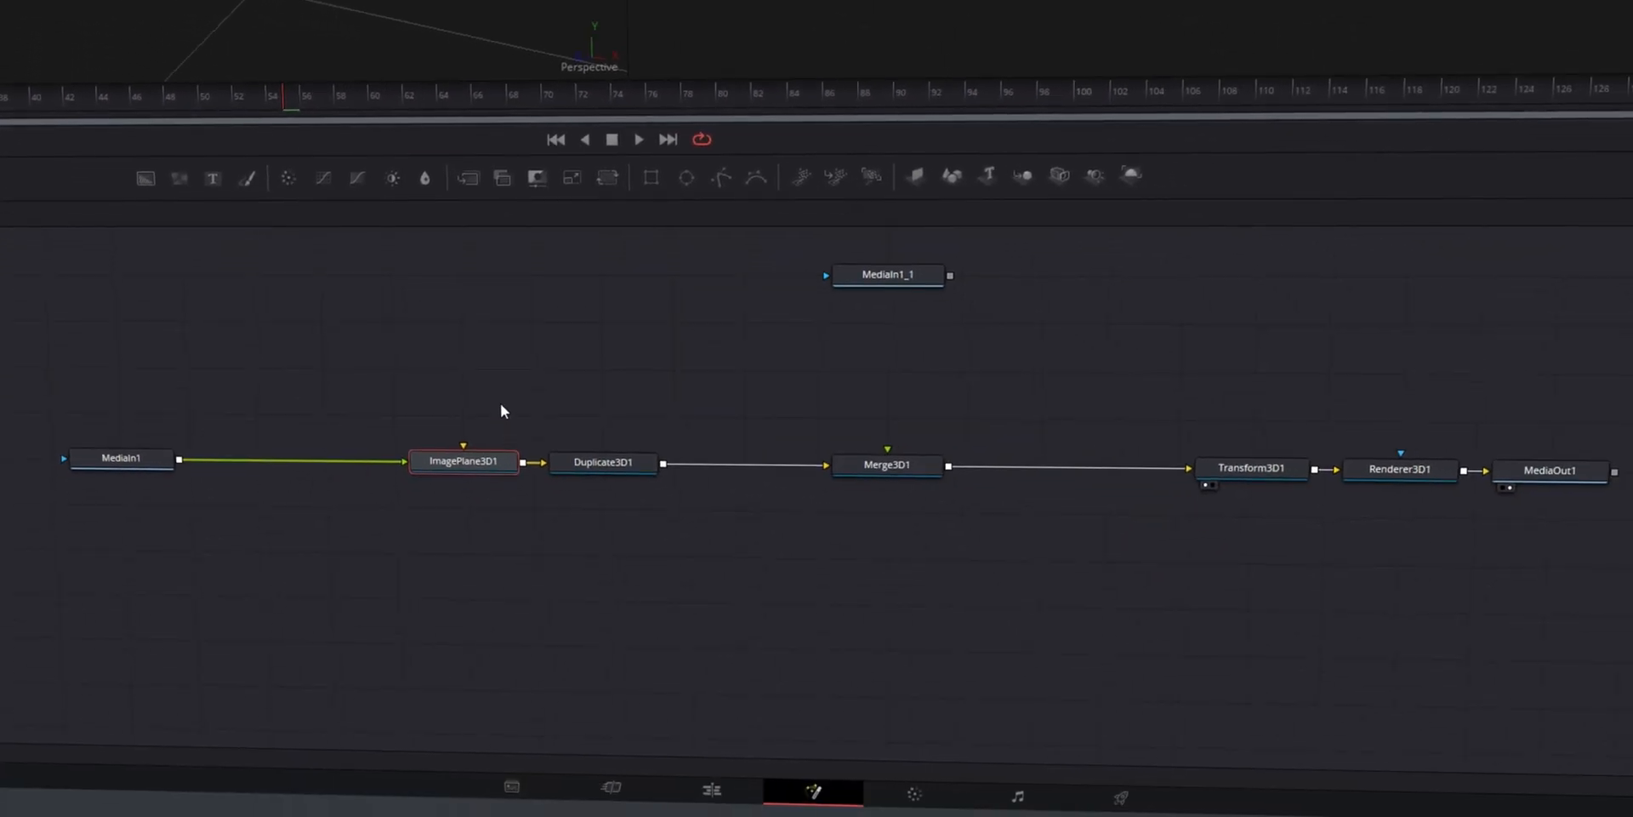
Duplicate the ImagePlane3D1 node and connect the copy between MediaIn1_1 and Merge3D1
left_click(714, 615)
key("ctrl+v")
left_click_drag(646, 417, 880, 385)
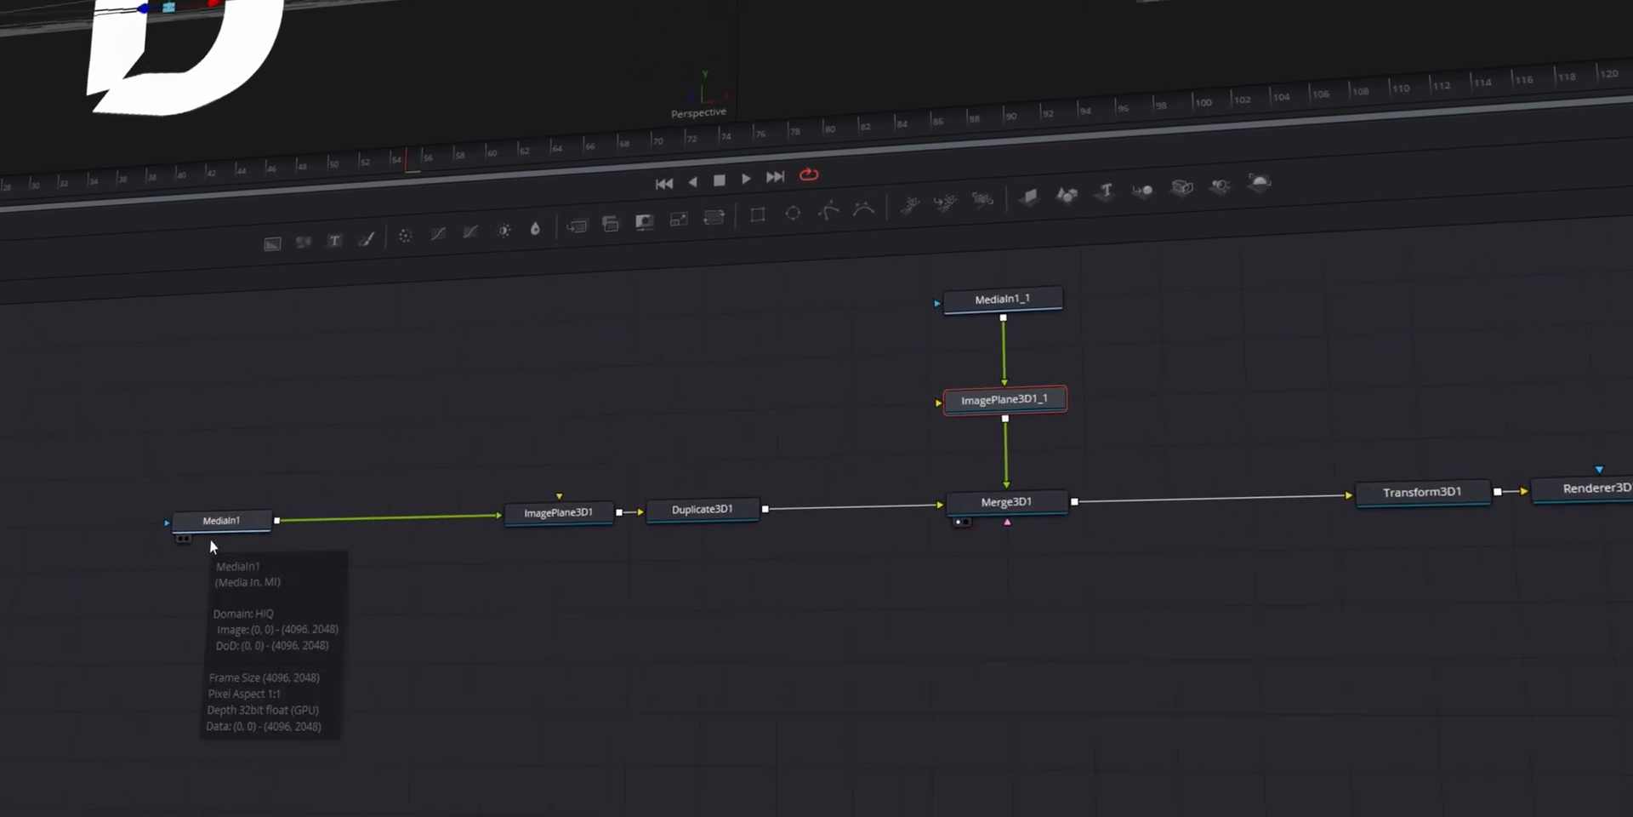
Insert a Color Corrector node between MediaIn1 and ImagePlane3D1 and lower its Gain to darken the extruded copies to grey
mouse_move(474, 503)
left_click(791, 428)
key("shift+space")
type("colorC")
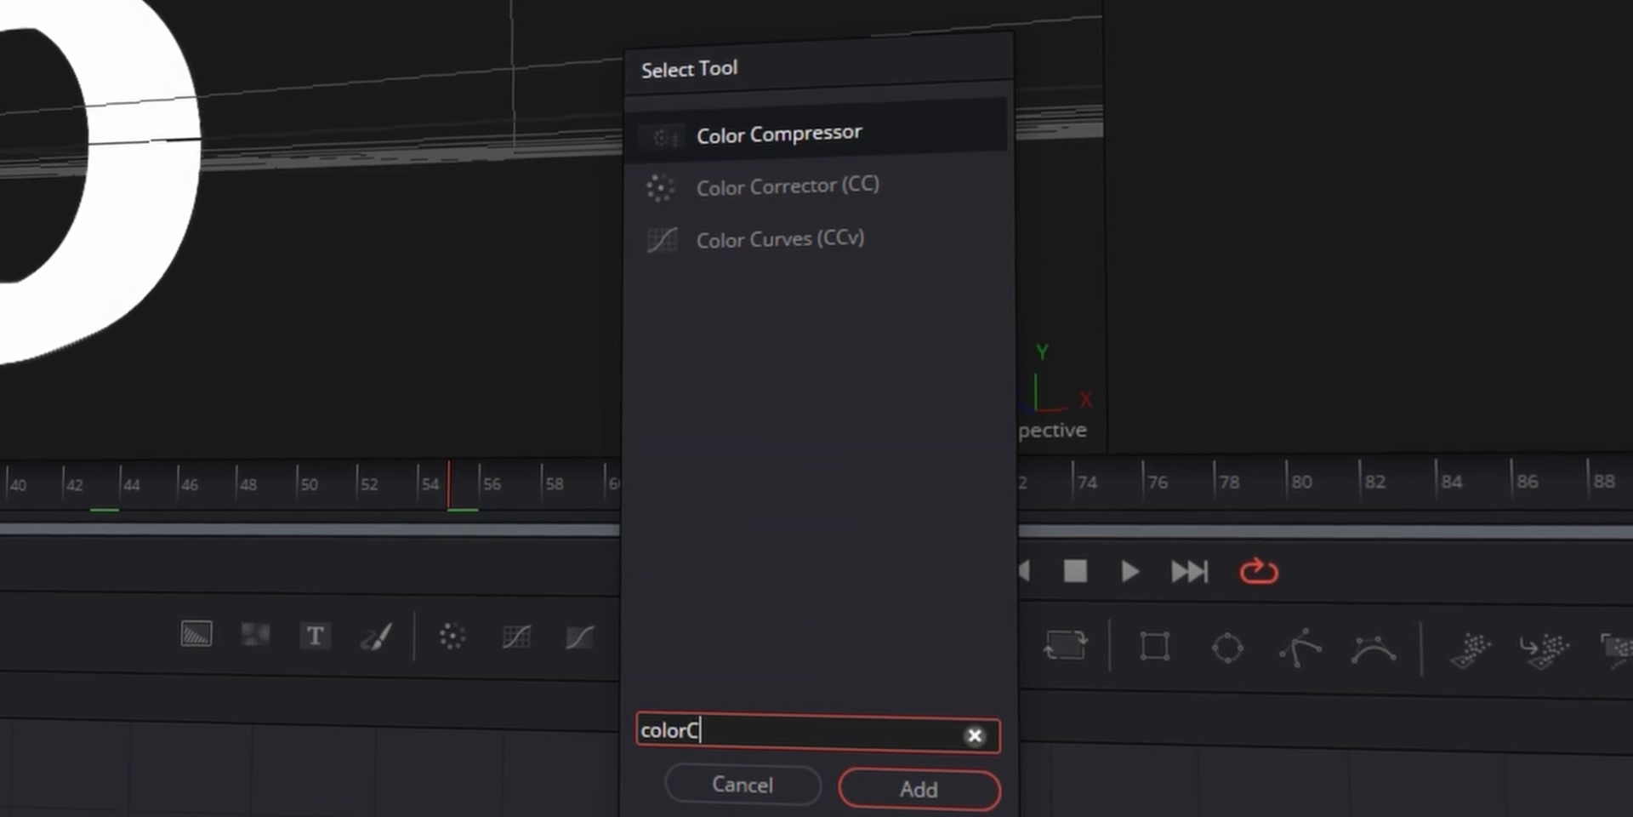
type("orrector")
left_click(987, 787)
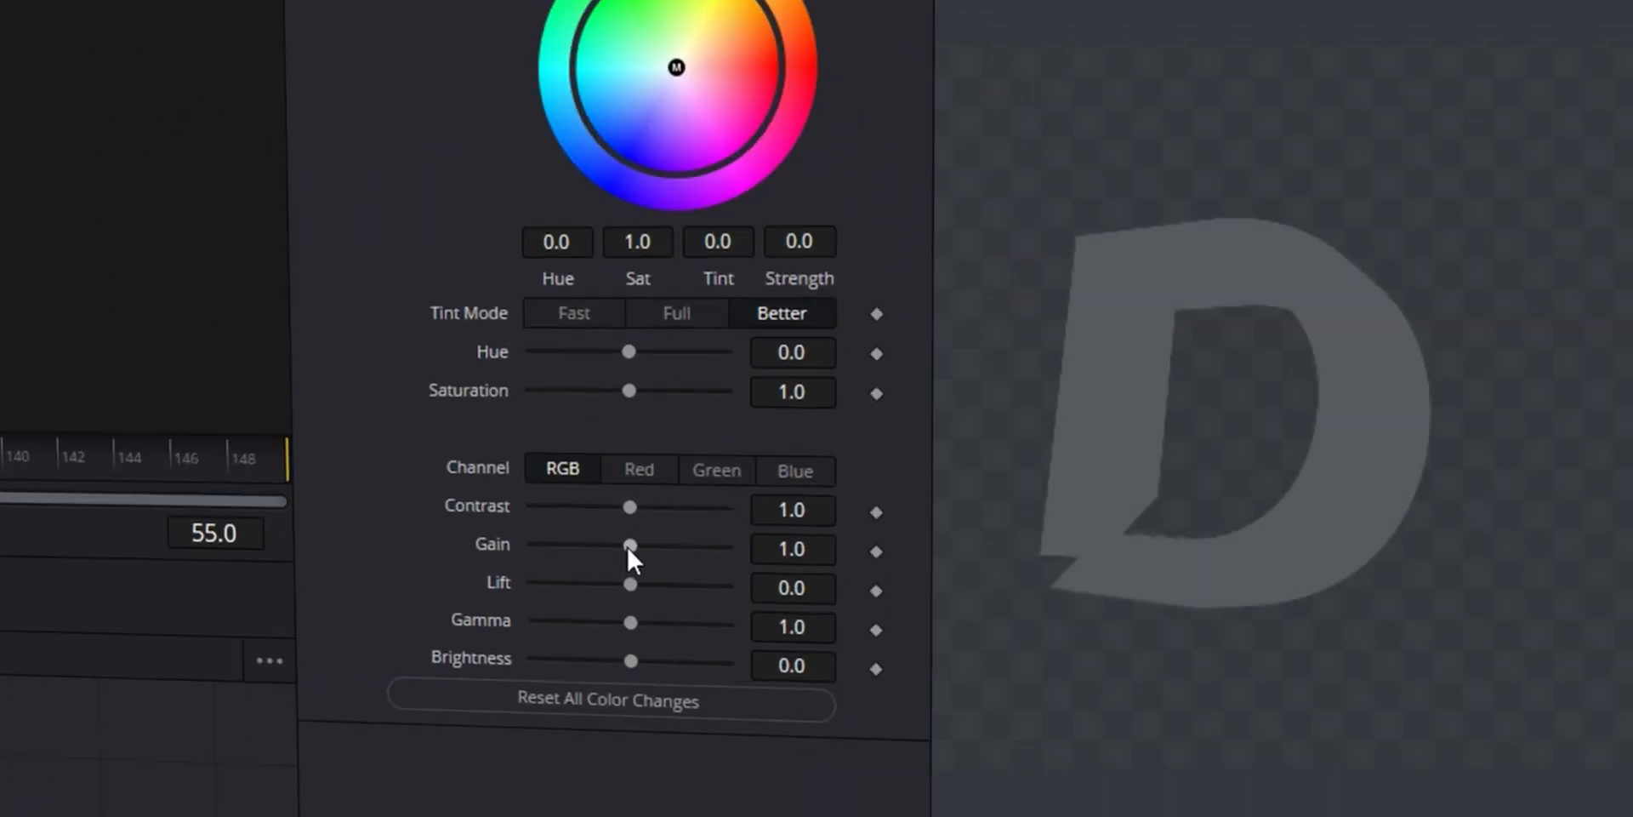
left_click_drag(629, 545, 469, 552)
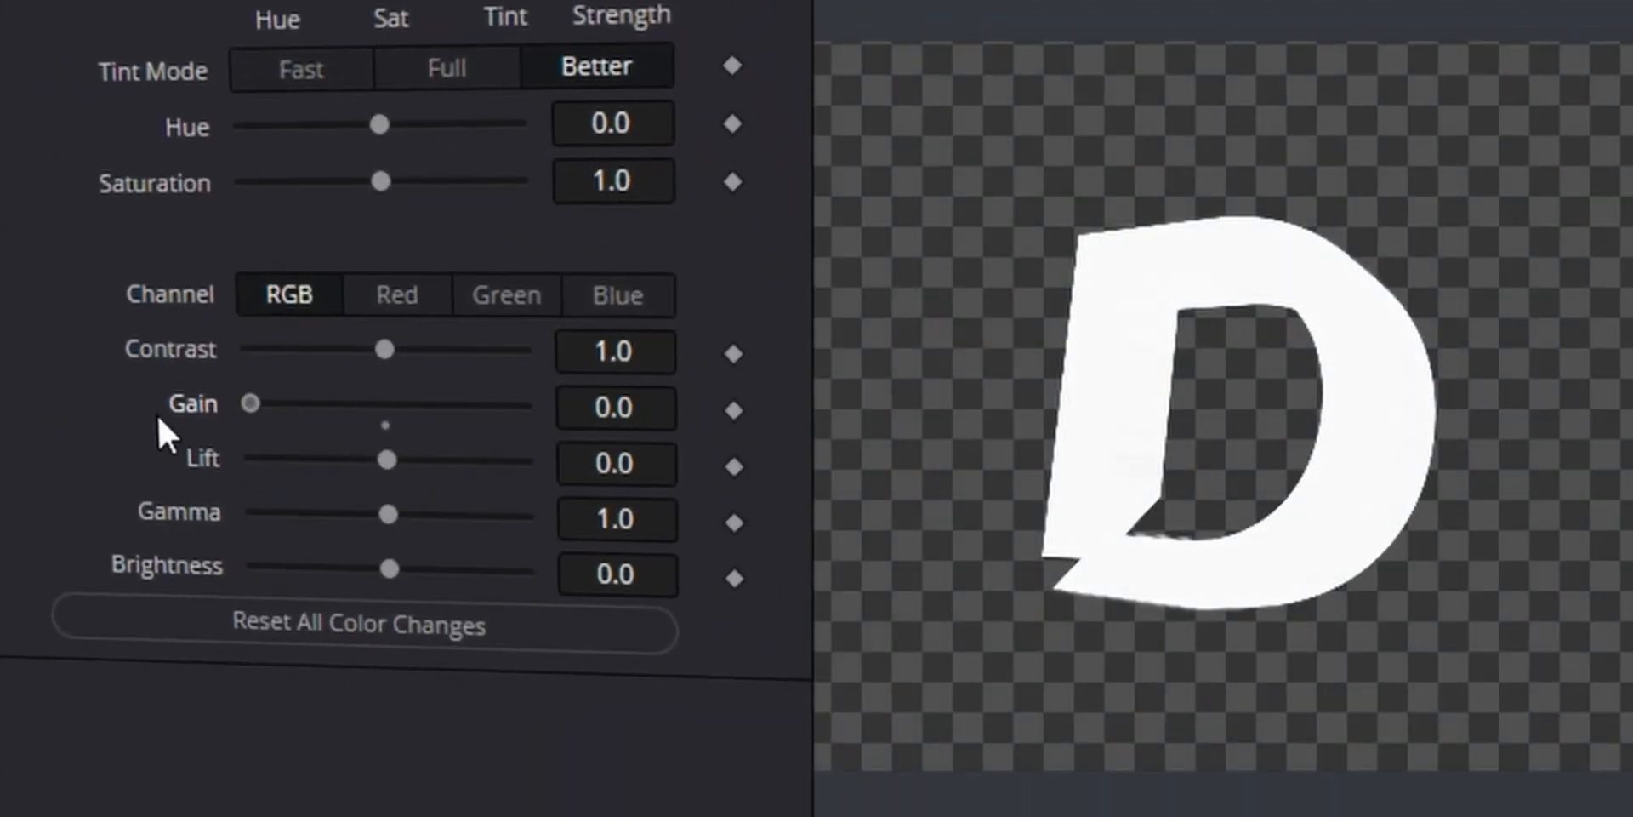
left_click_drag(438, 405, 305, 401)
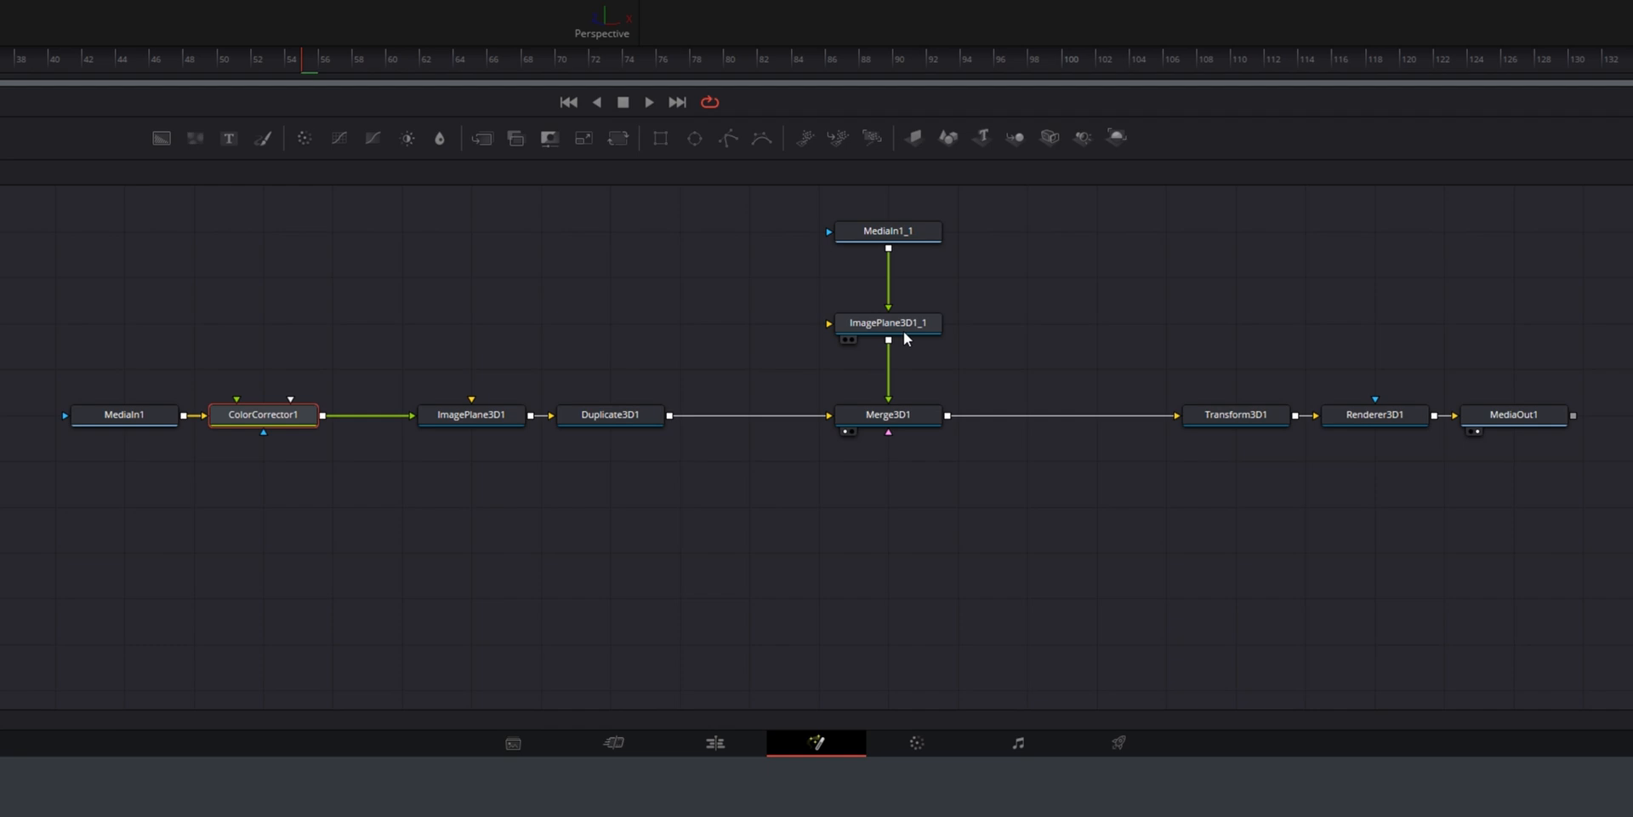
Insert a Transform 3D node between ImagePlane3D1_1 and Merge3D1 for the white front face
left_click(904, 327)
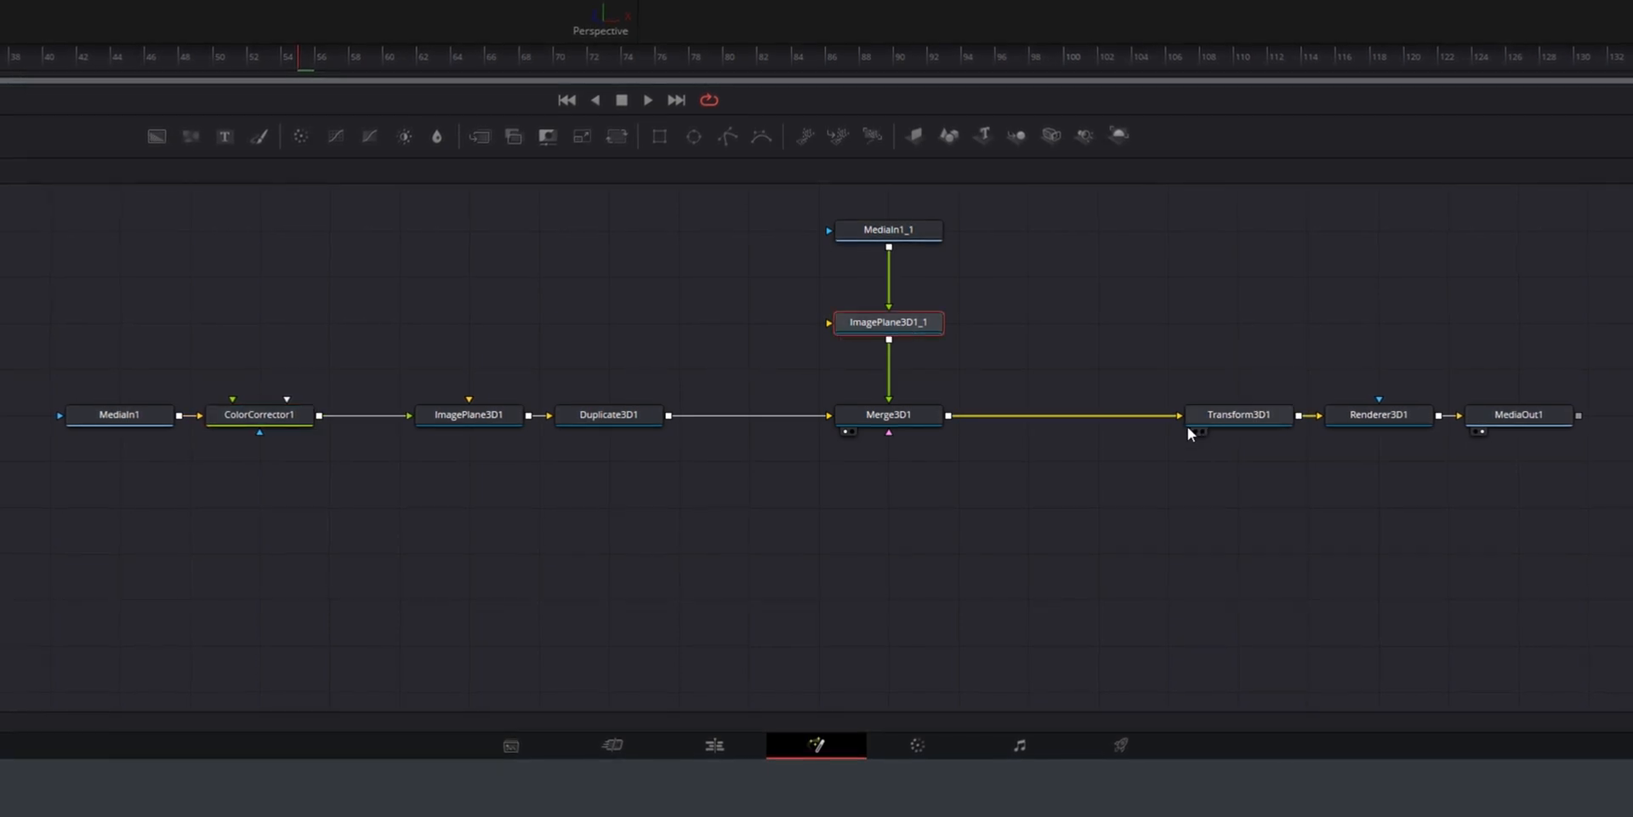
key("shift+space")
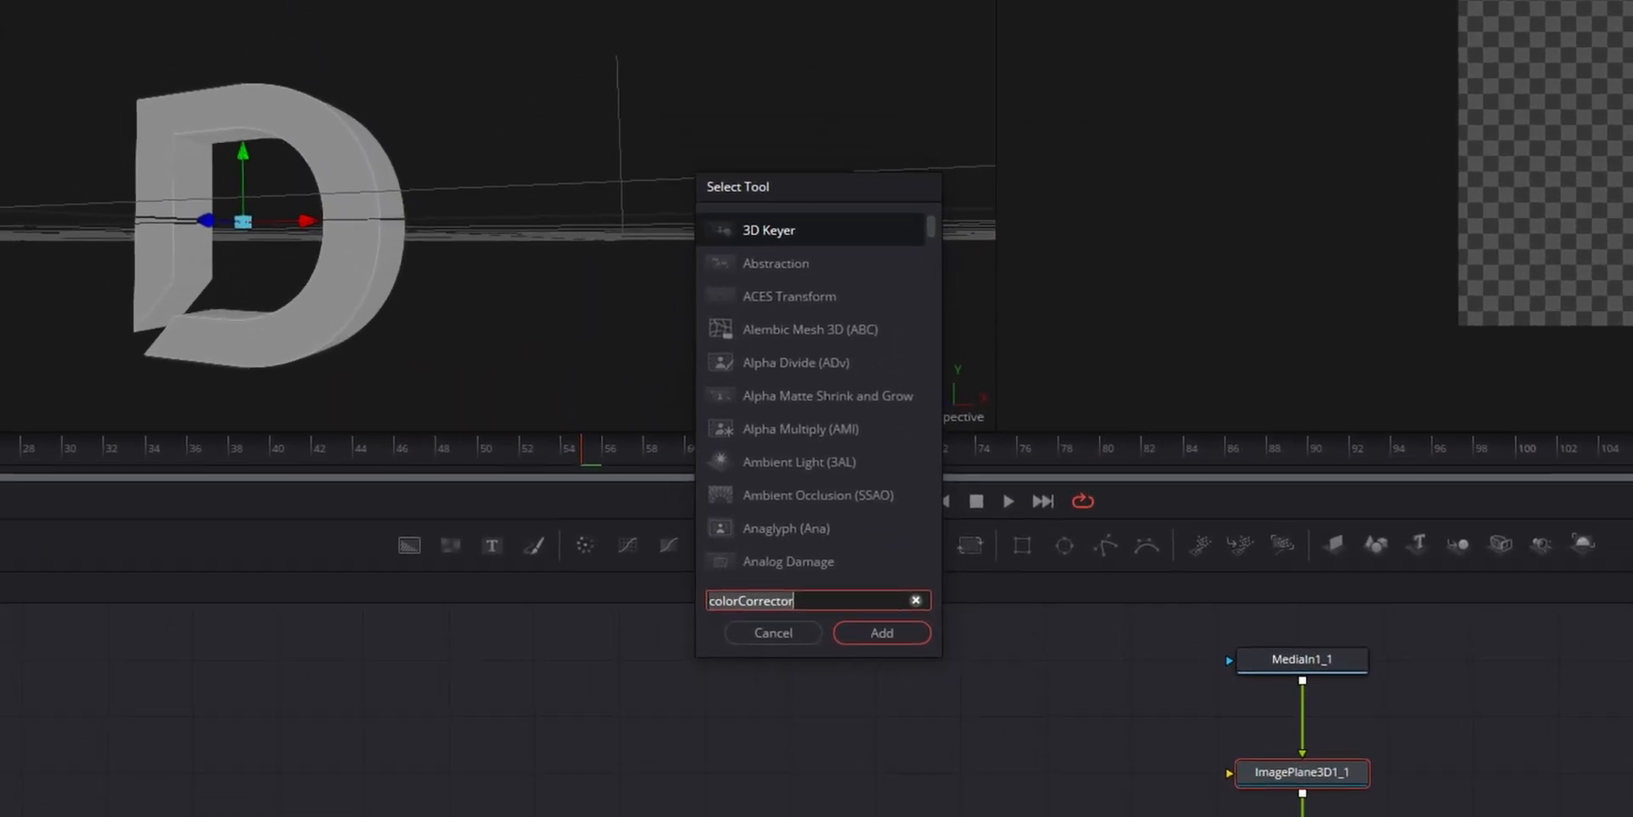
type("tra")
key("Return")
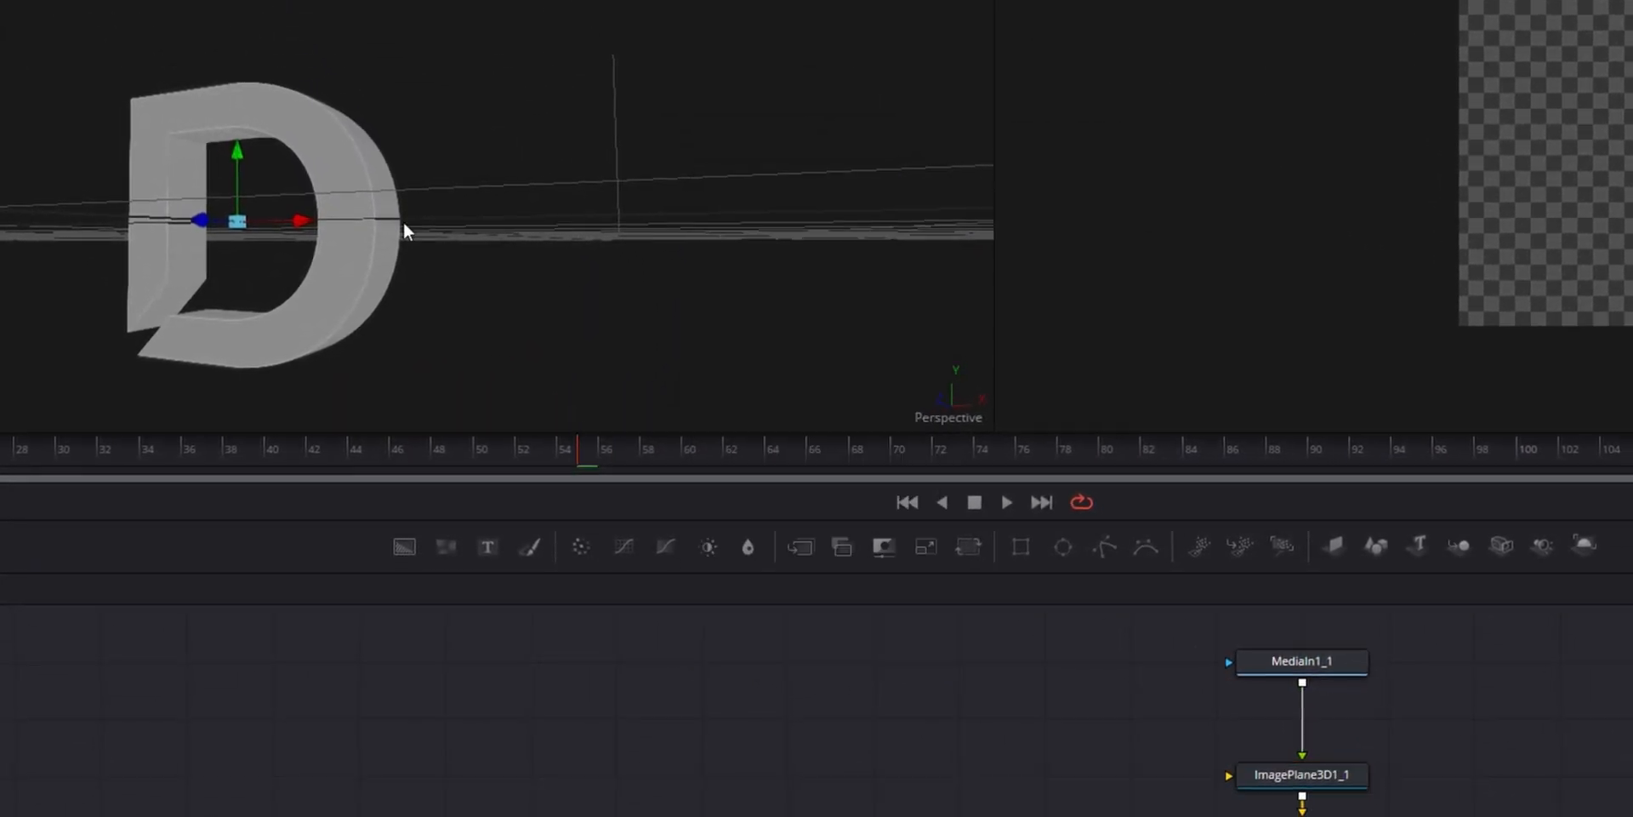
left_click_drag(447, 279, 227, 266)
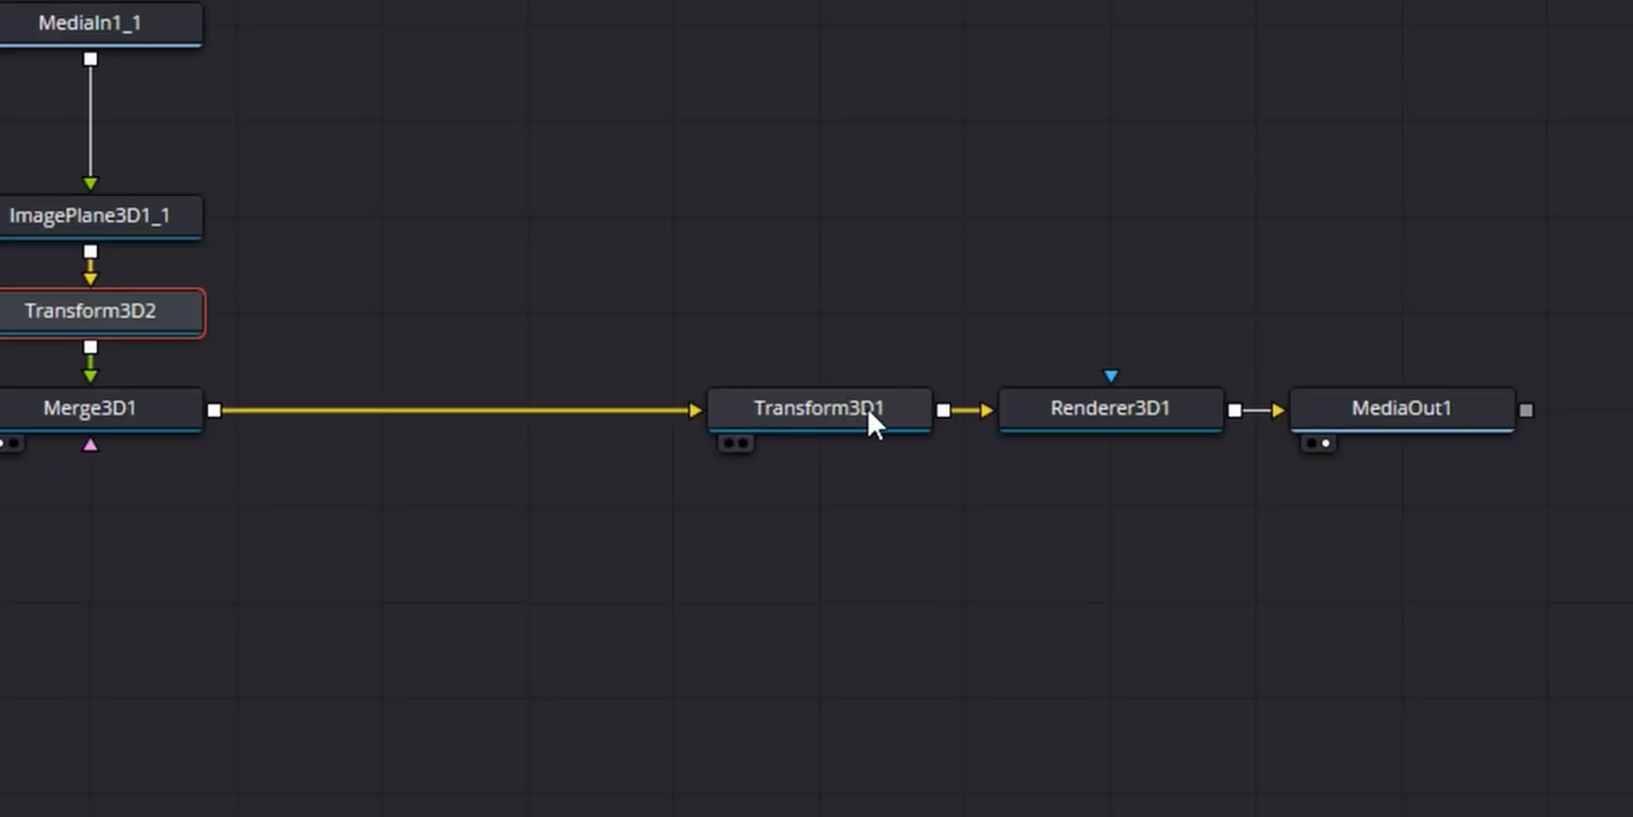
Keyframe Transform3D1's rotation with X -9.9 and Y -30.6 at frame 0, and X 18.7 and Y -24.1 at frame 90
left_click(867, 406)
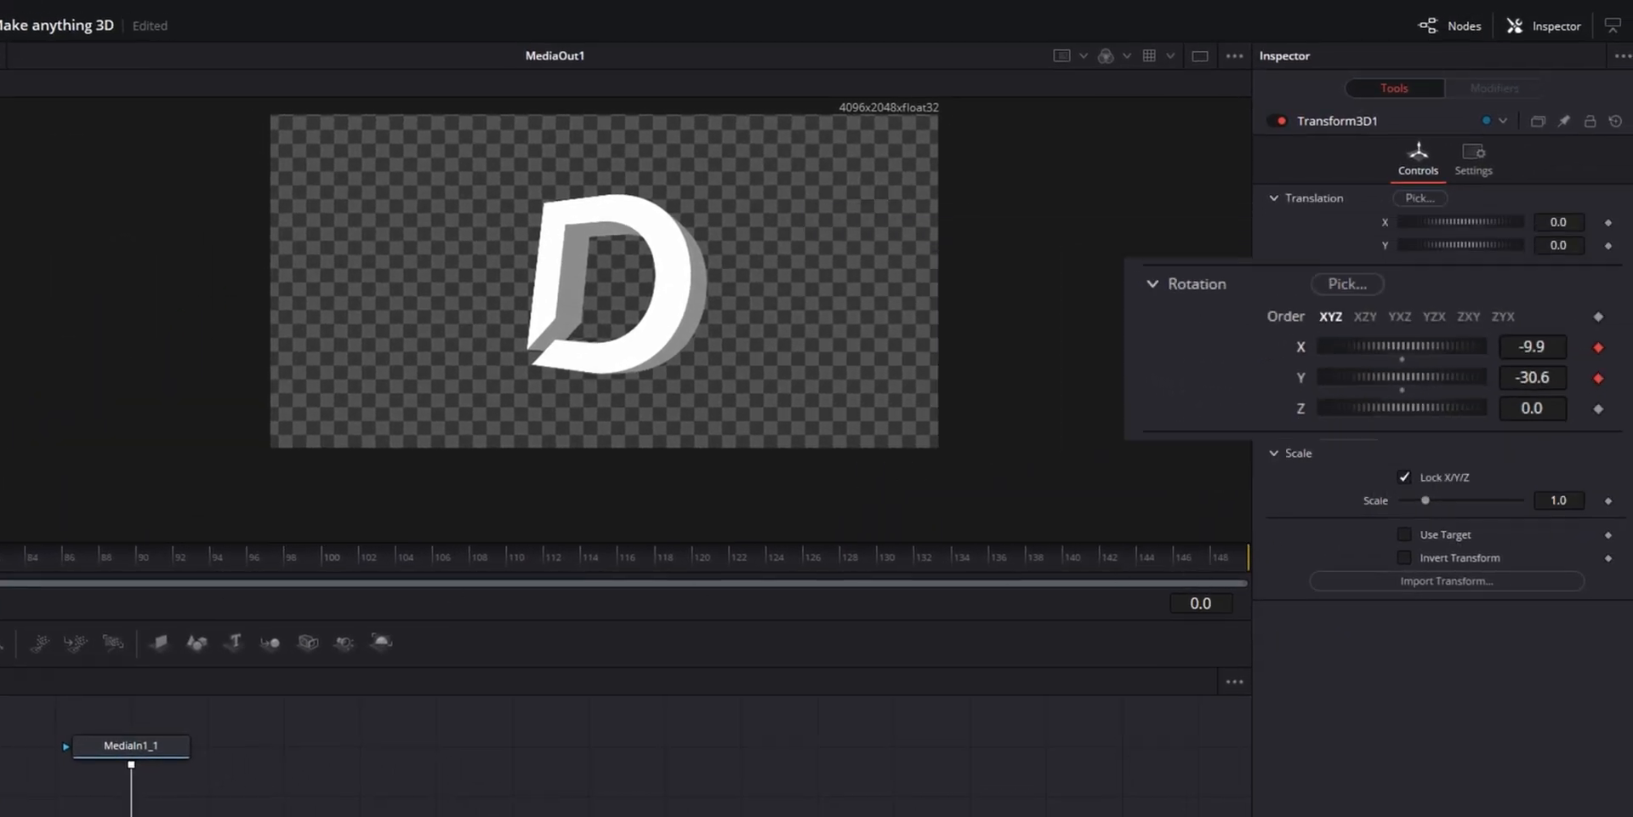
left_click(138, 557)
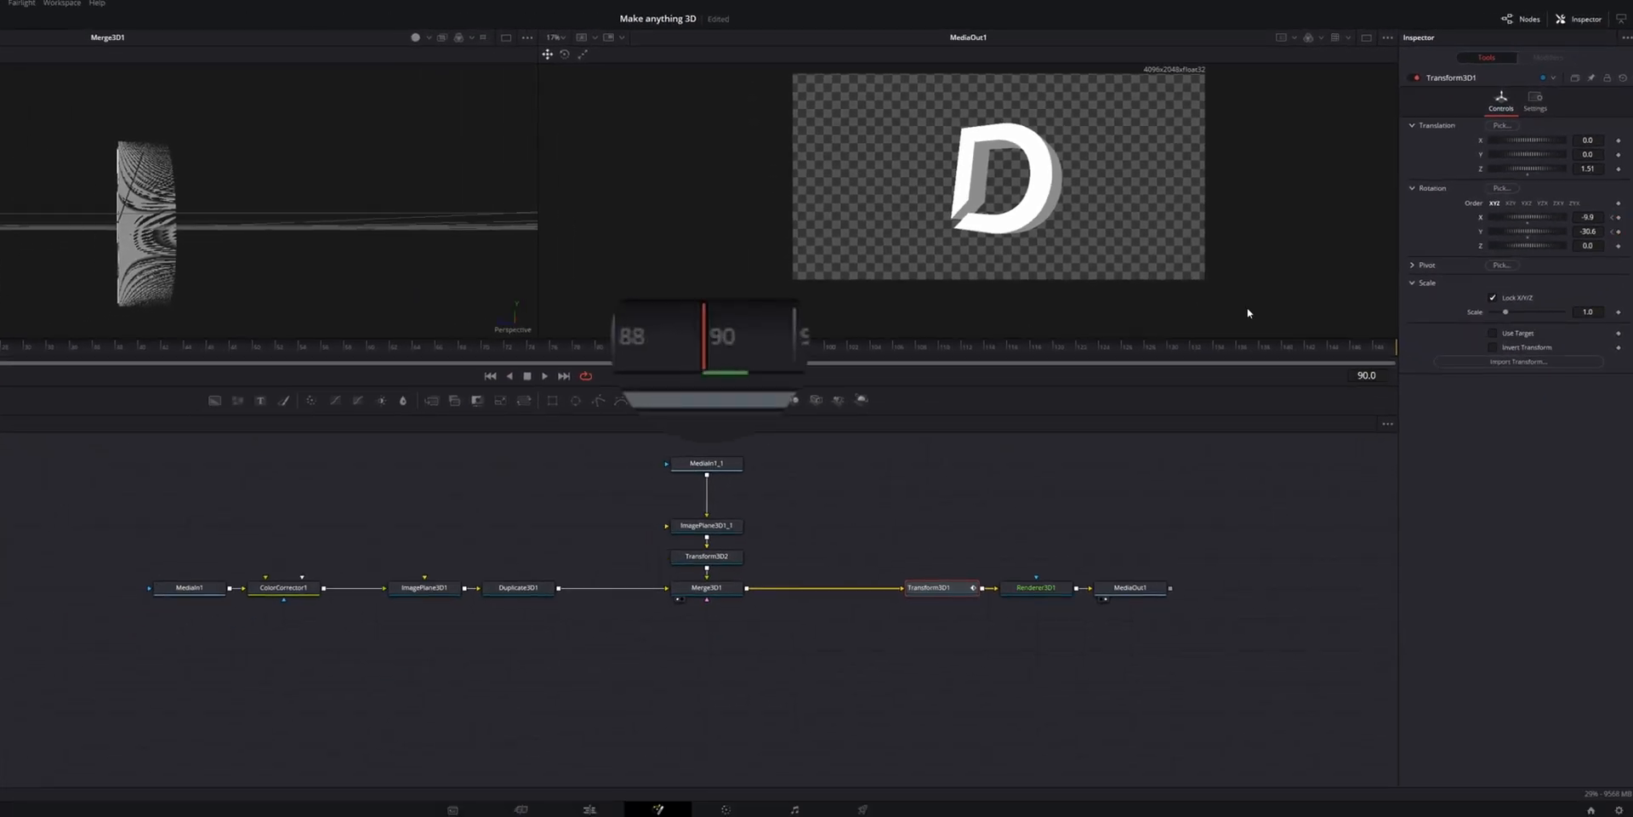
left_click_drag(1587, 232, 1606, 231)
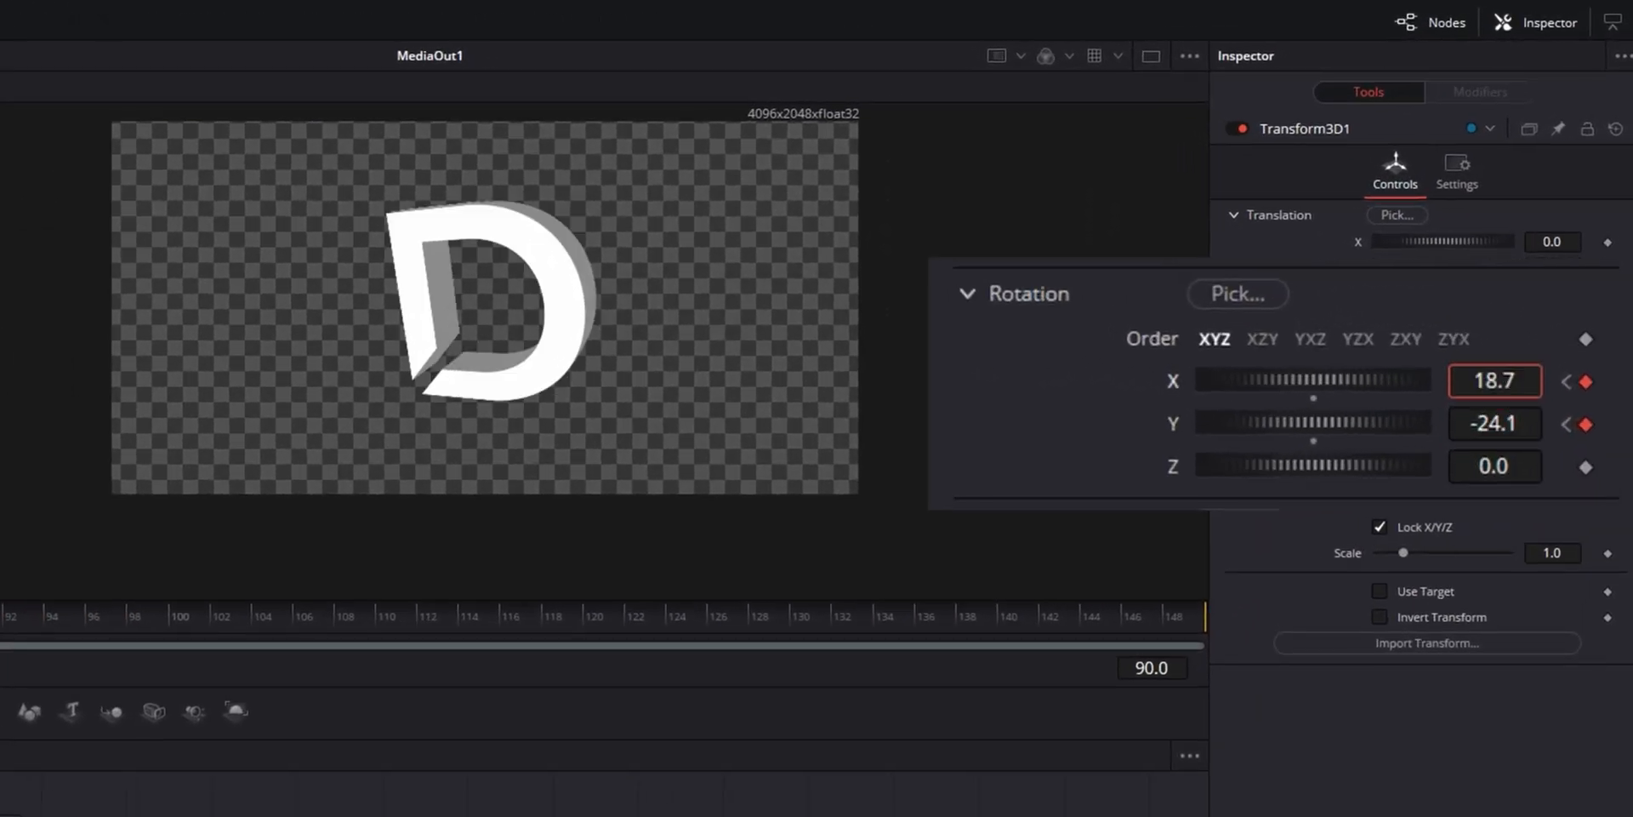